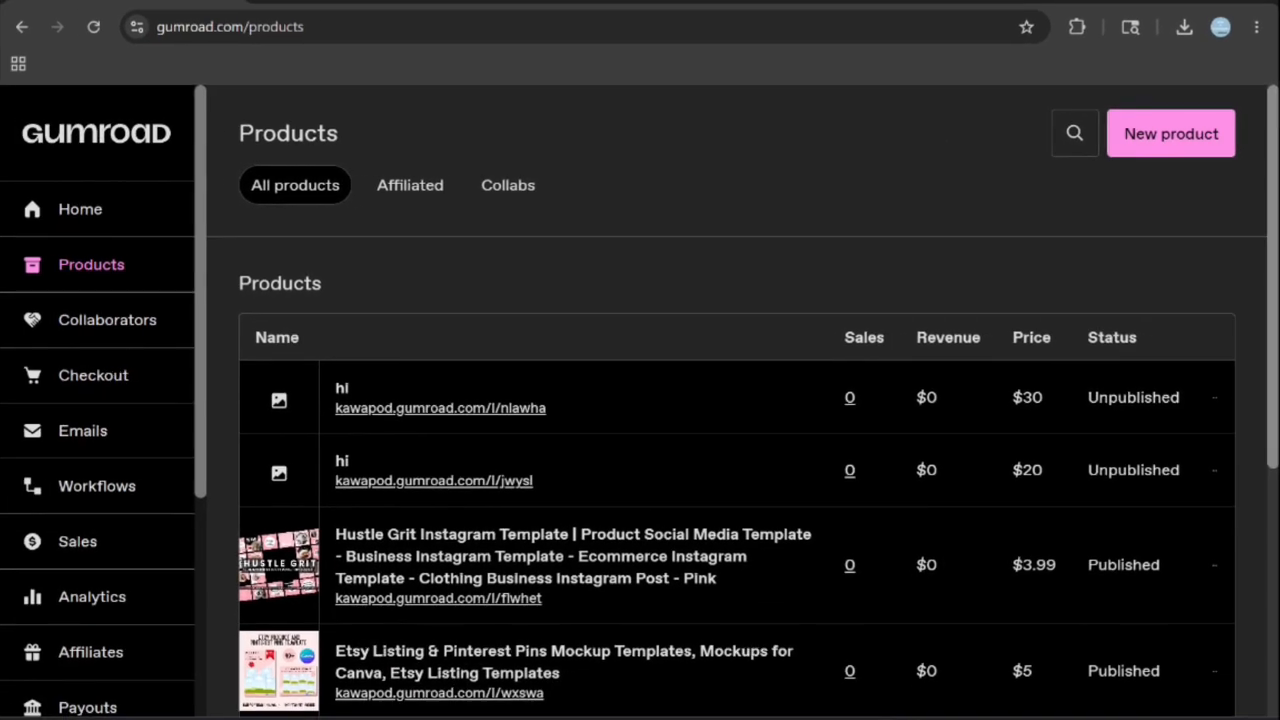
# - Start a new product and name it "All in One POD Guide For beginner"
pyautogui.click(1167, 130)
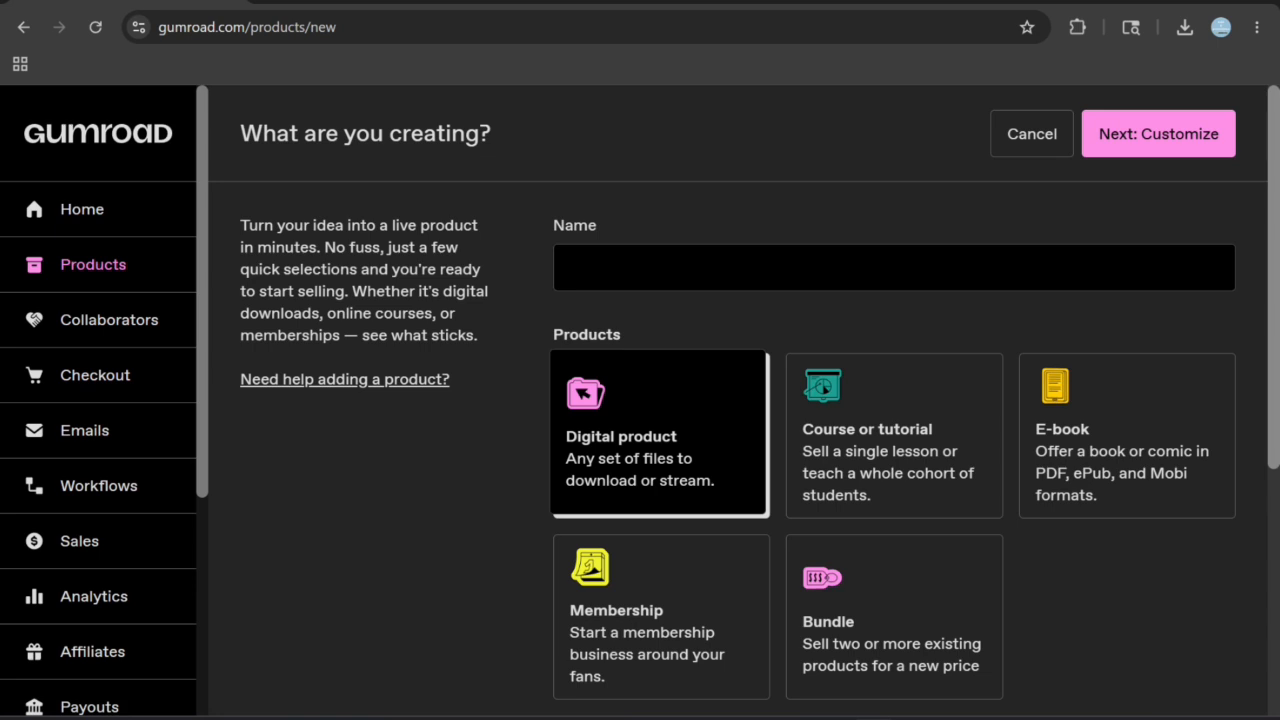
pyautogui.click(894, 268)
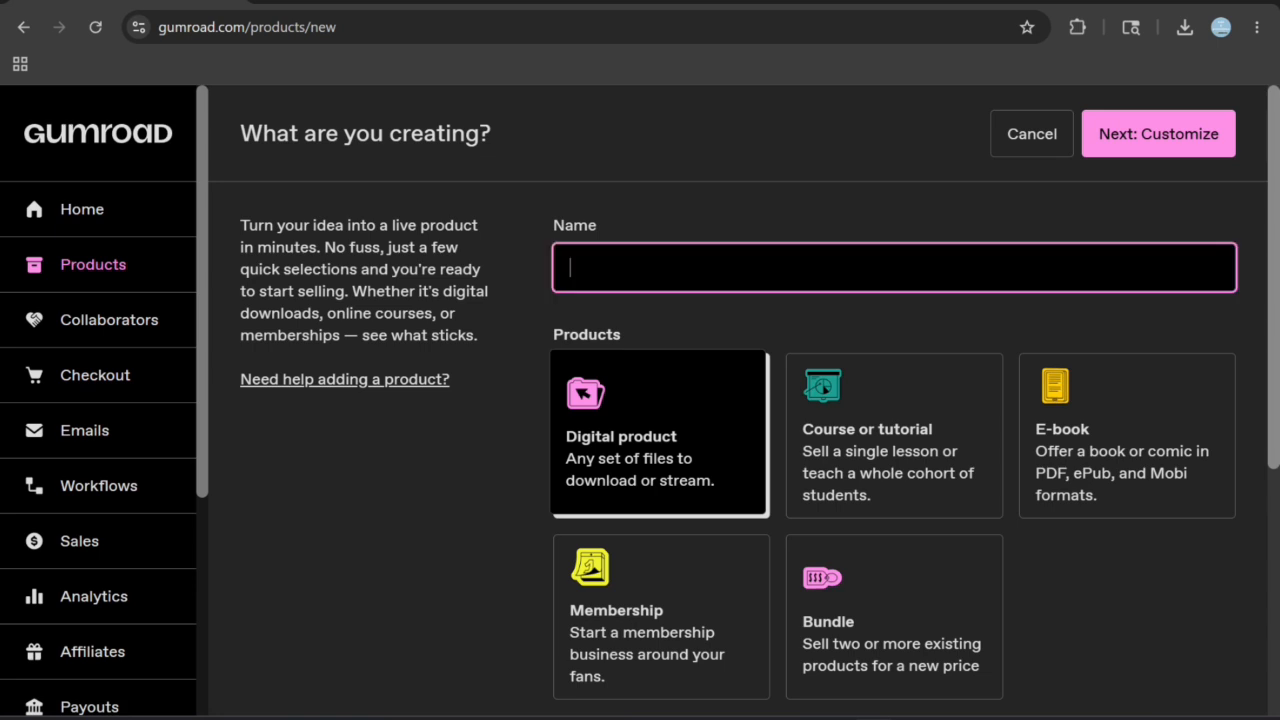
pyautogui.write('All in One POD Guide')
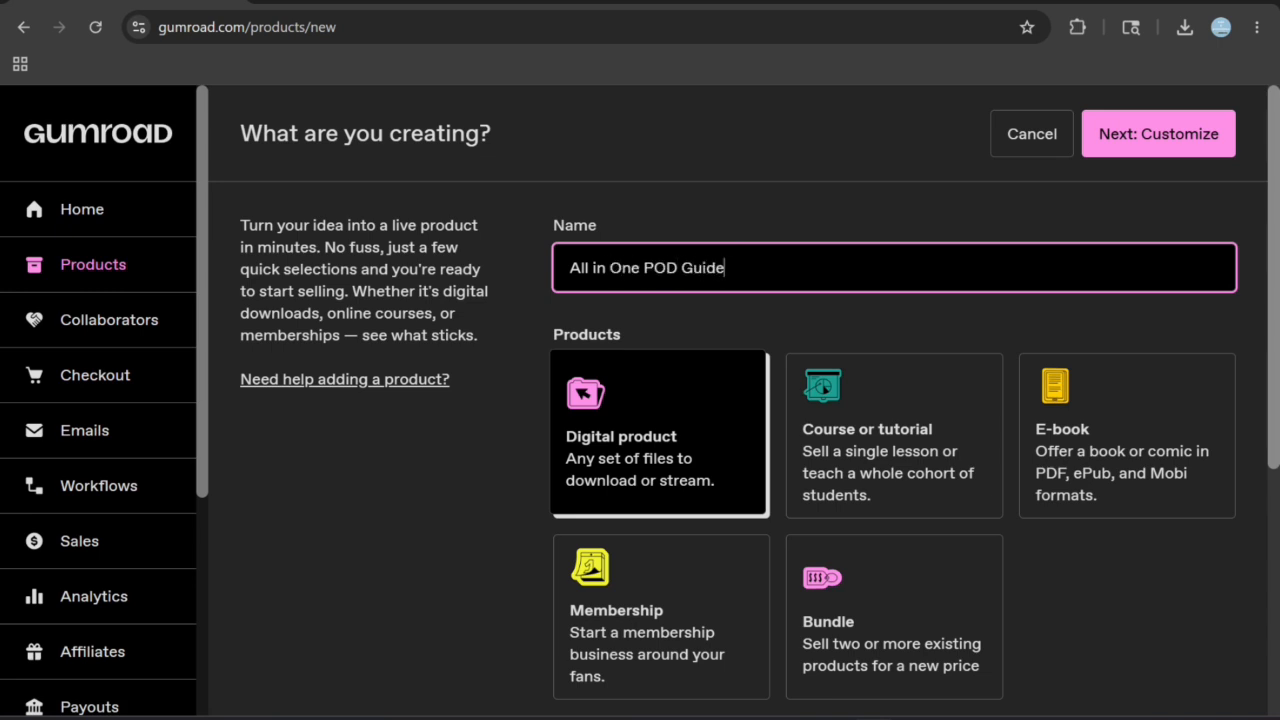
pyautogui.scroll(-1, 894, 430)
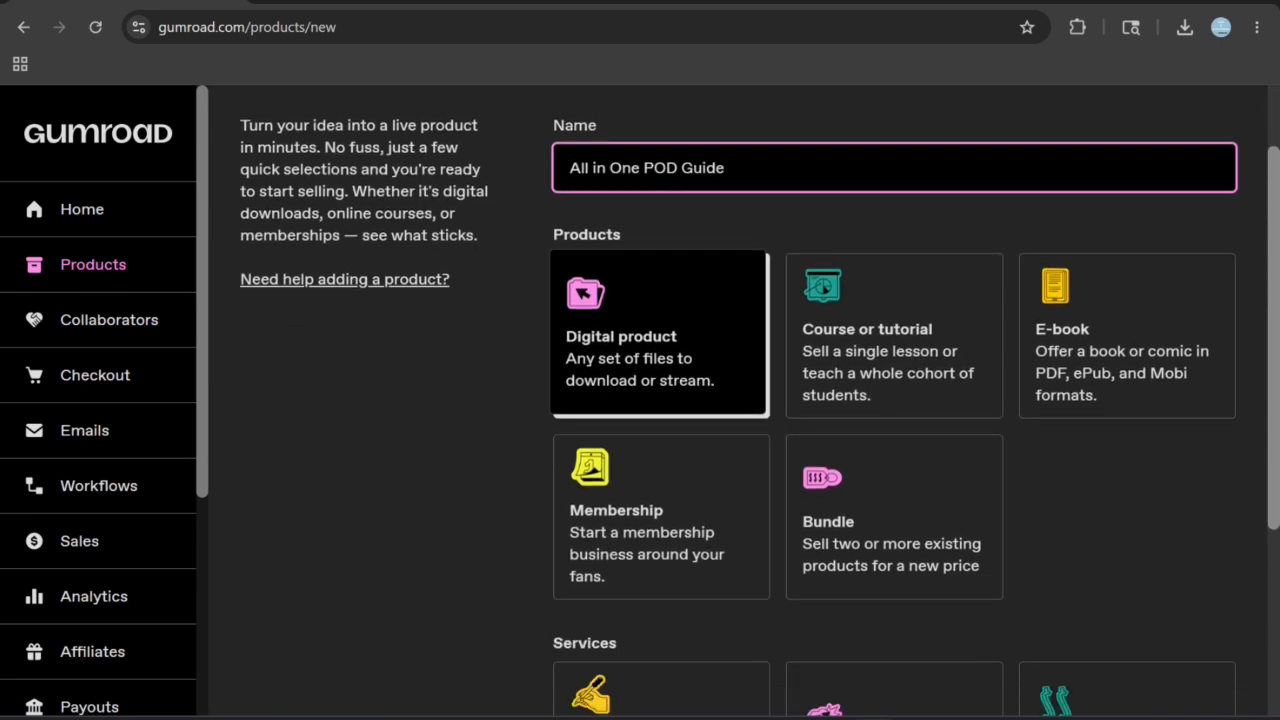
pyautogui.write('For b')
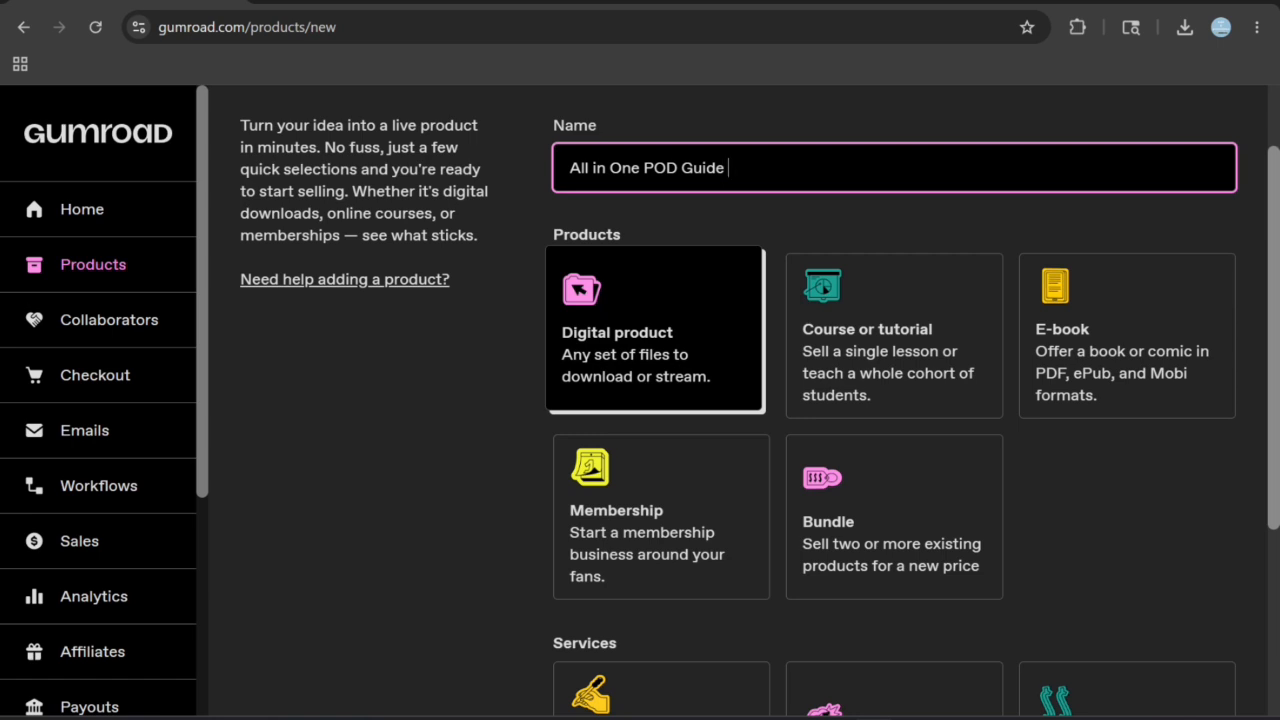
pyautogui.write('eginner')
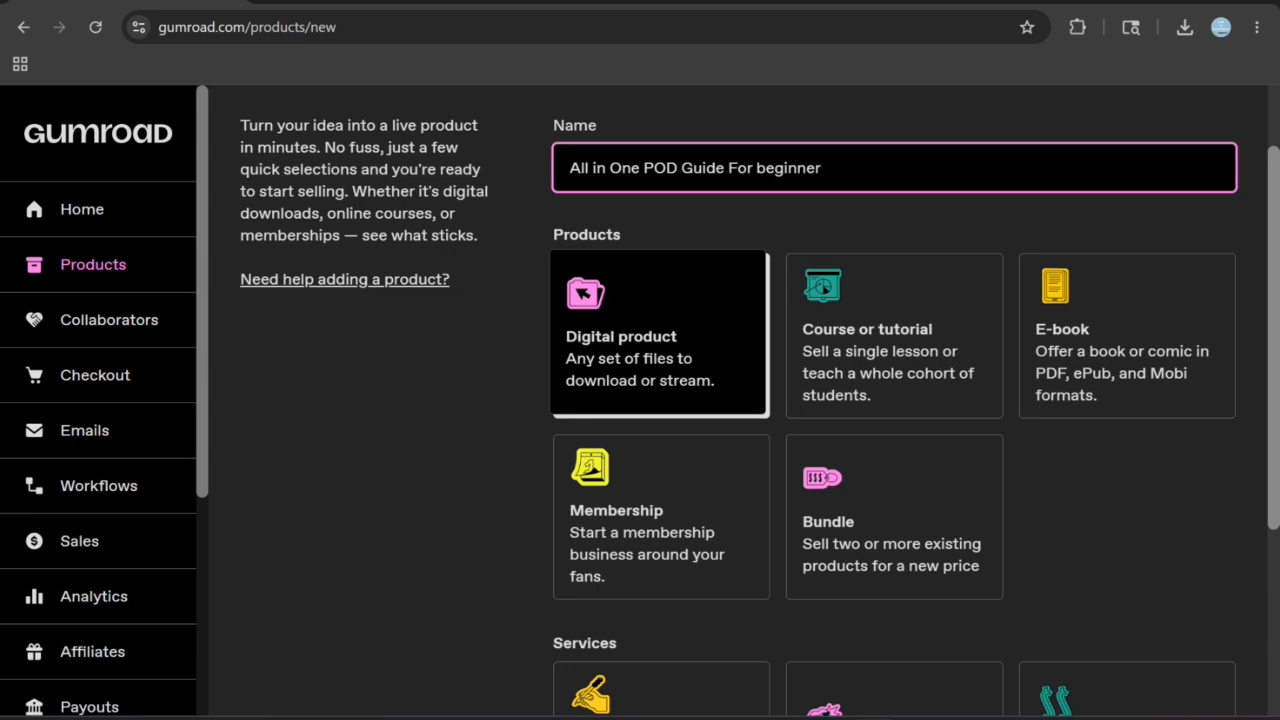
# - Choose the E-book product type, set the price to $4, and continue to product customization
pyautogui.scroll(-3, 894, 400)
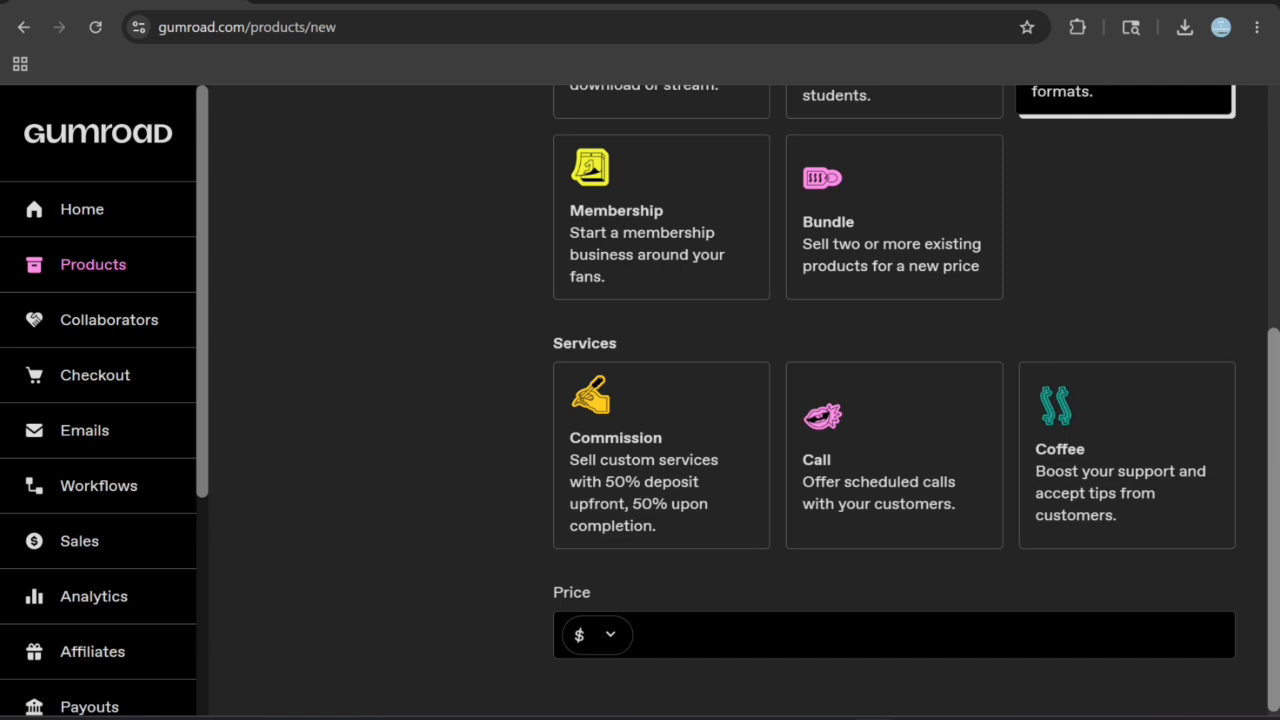
pyautogui.click(894, 635)
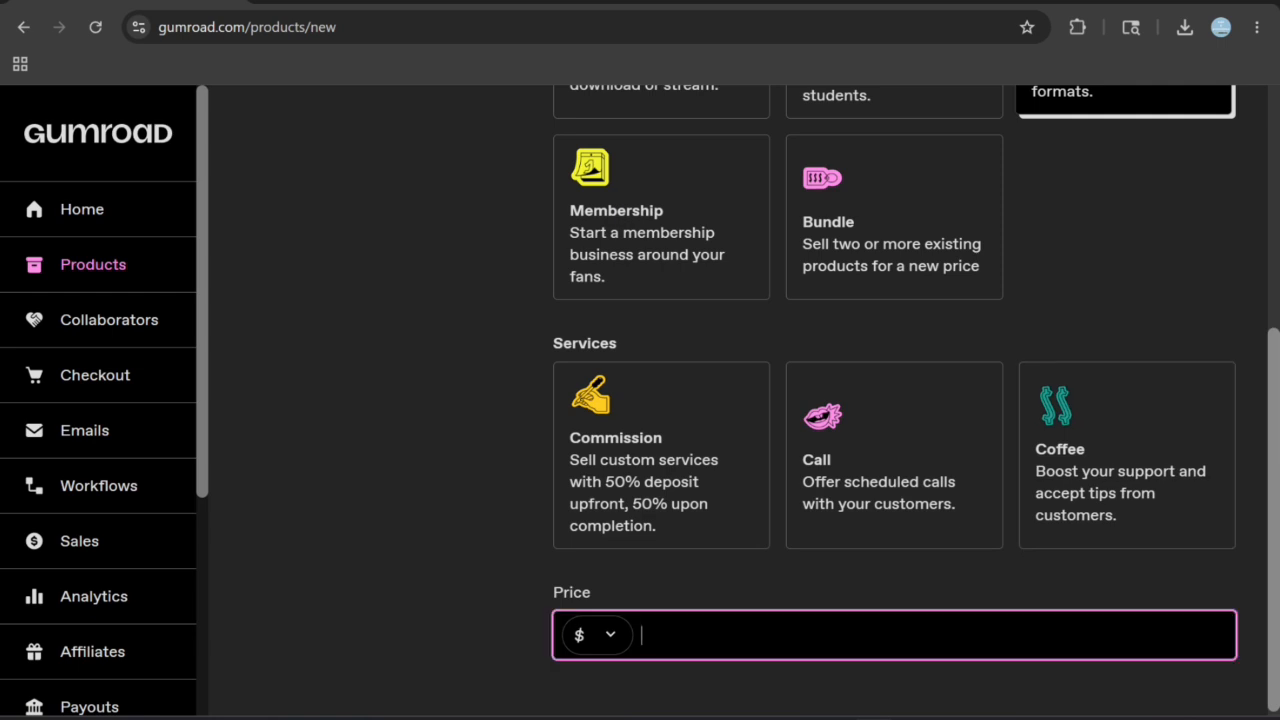
pyautogui.write('4')
pyautogui.scroll(-1, 894, 400)
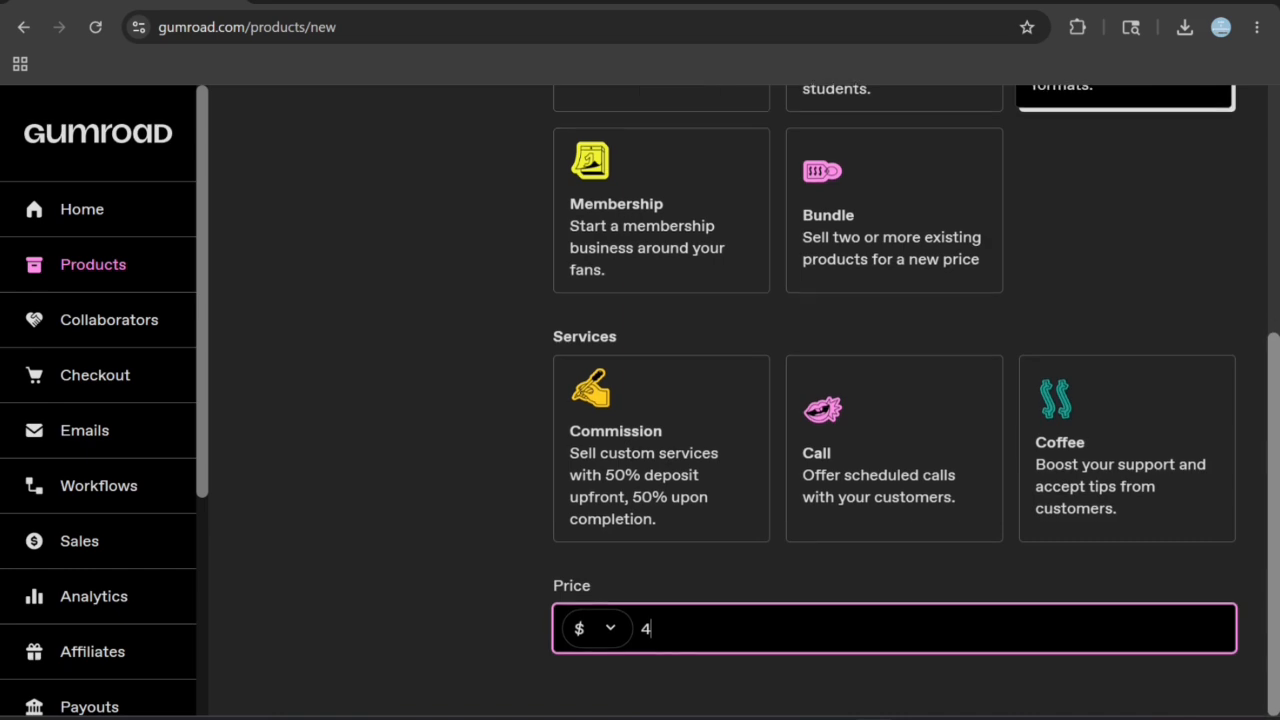
pyautogui.scroll(4, 1196, 247)
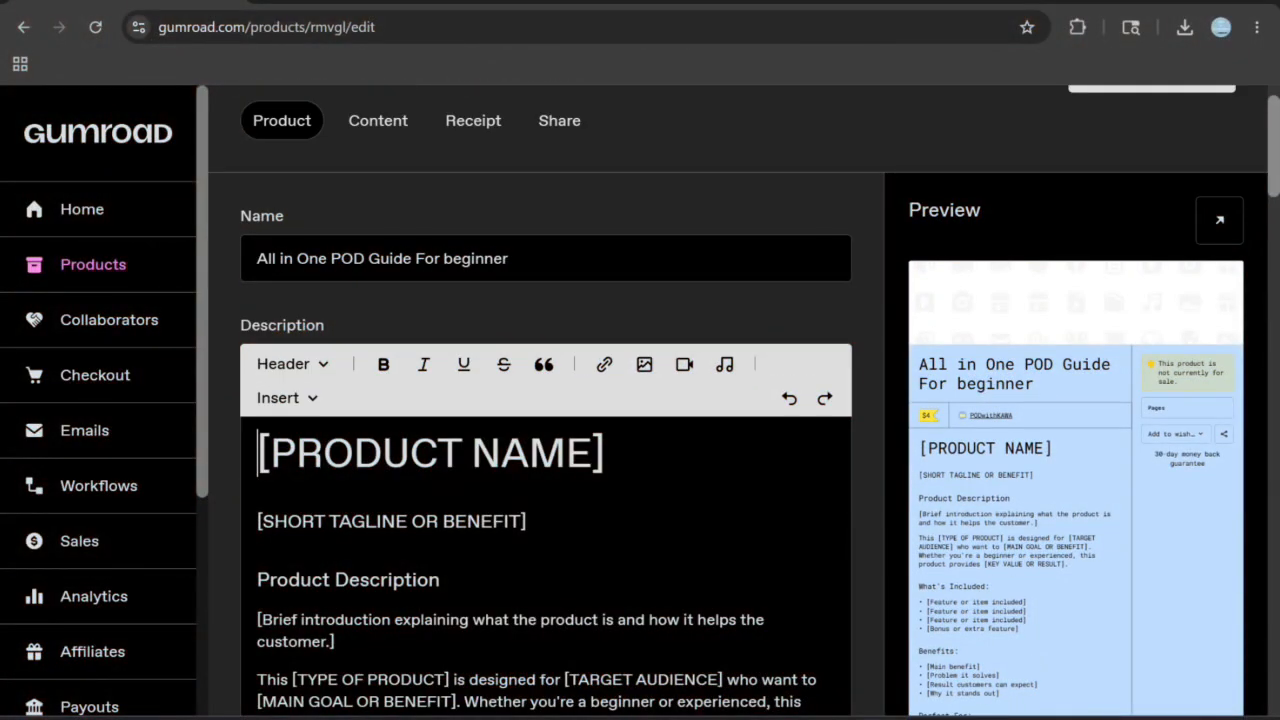
# - Fill the description with the placeholder product template, from [PRODUCT NAME] to Important Notes, and review its sections
pyautogui.scroll(-1, 640, 400)
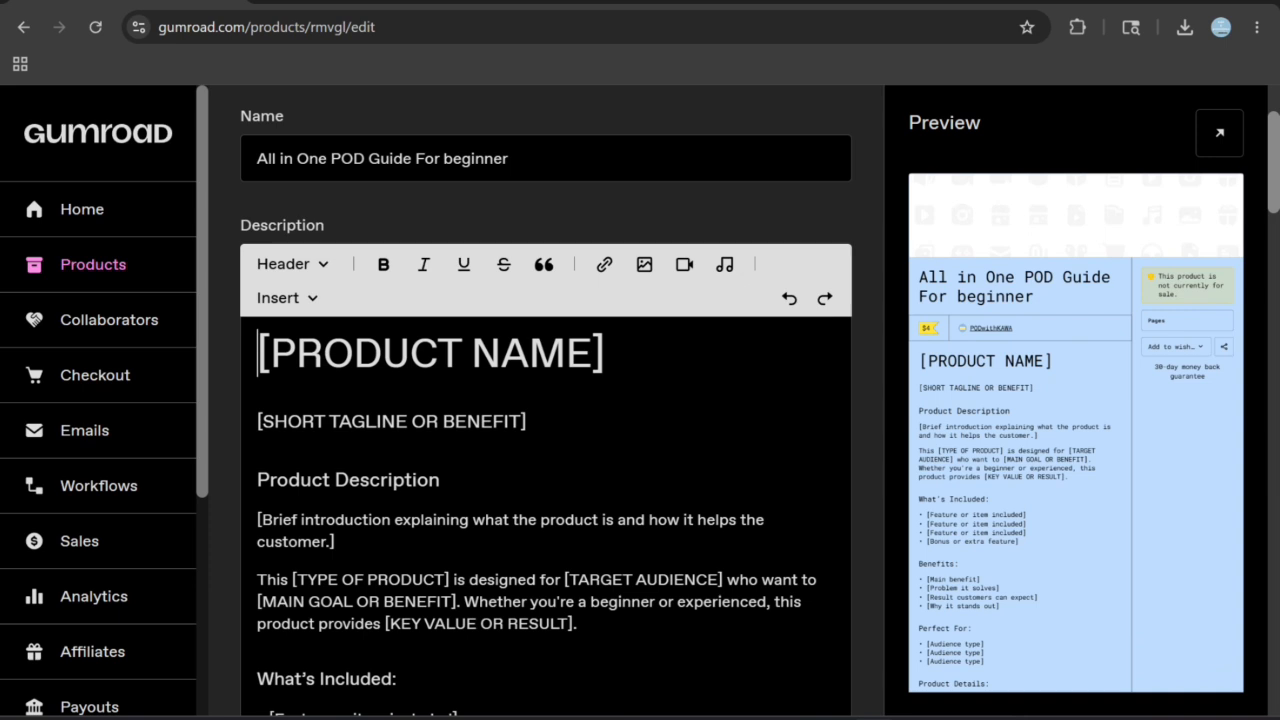
pyautogui.scroll(-2, 640, 400)
pyautogui.scroll(-3, 537, 437)
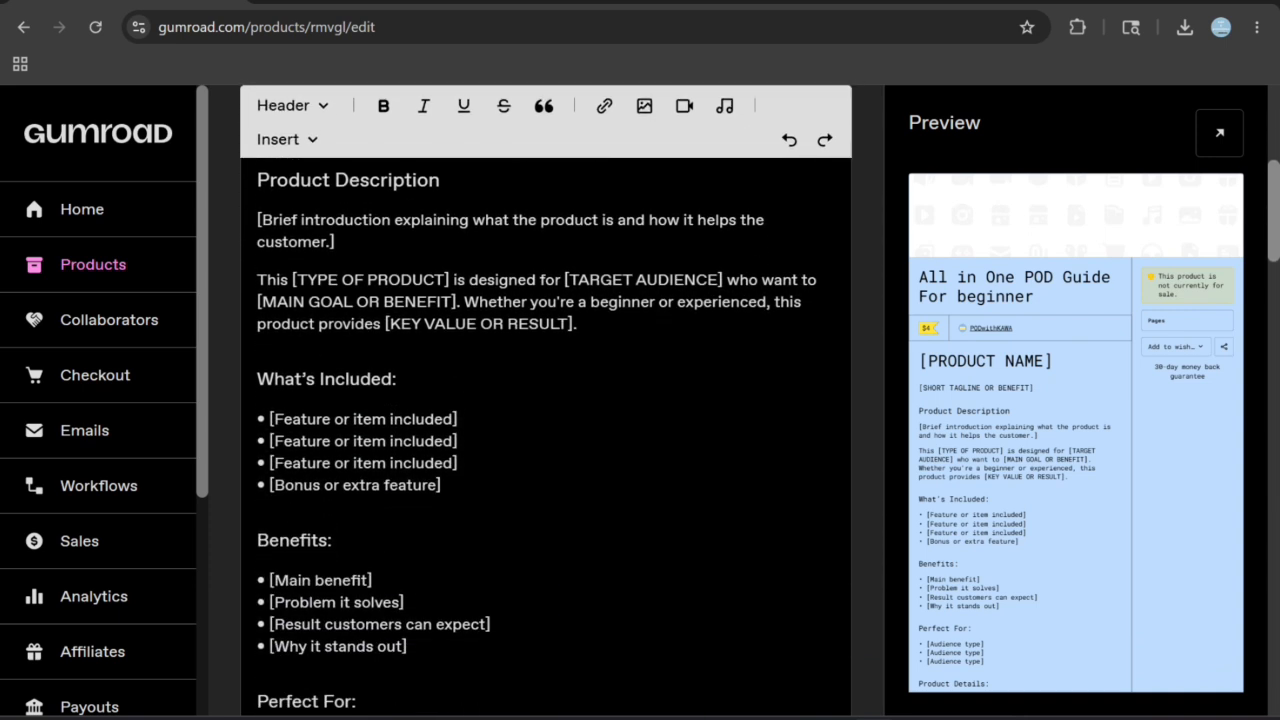
pyautogui.scroll(-3, 545, 400)
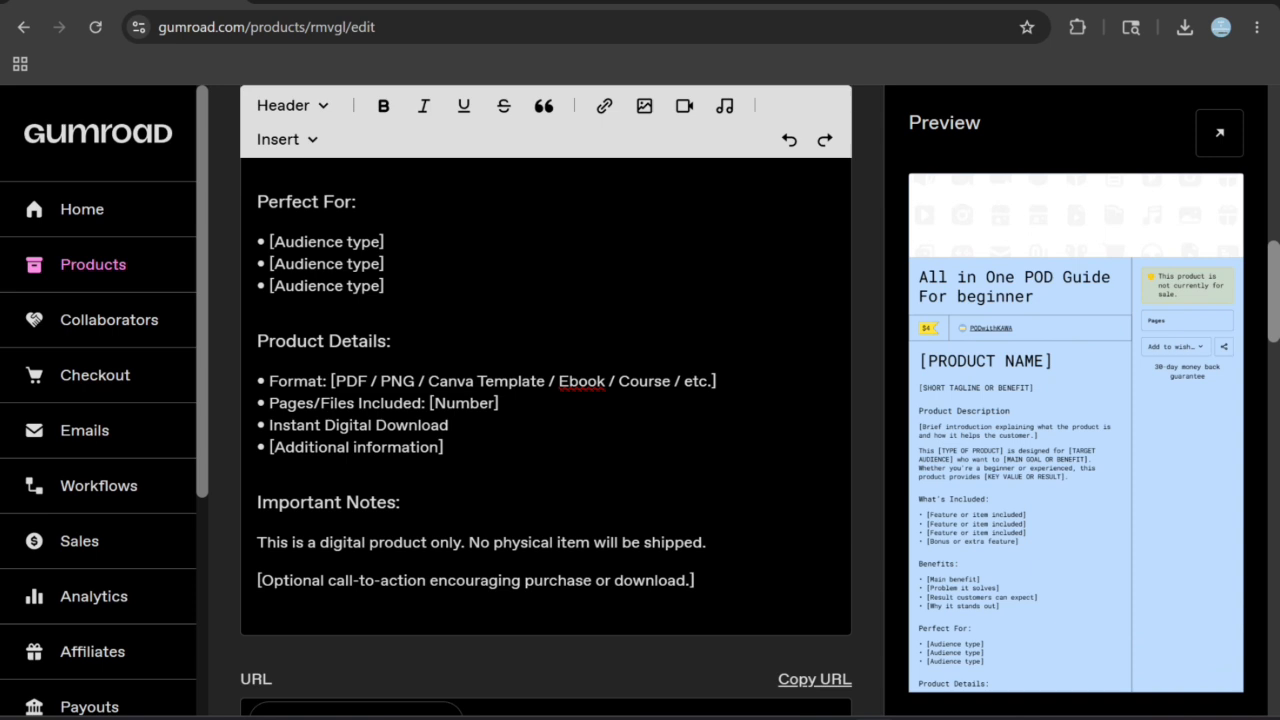
pyautogui.scroll(6, 545, 400)
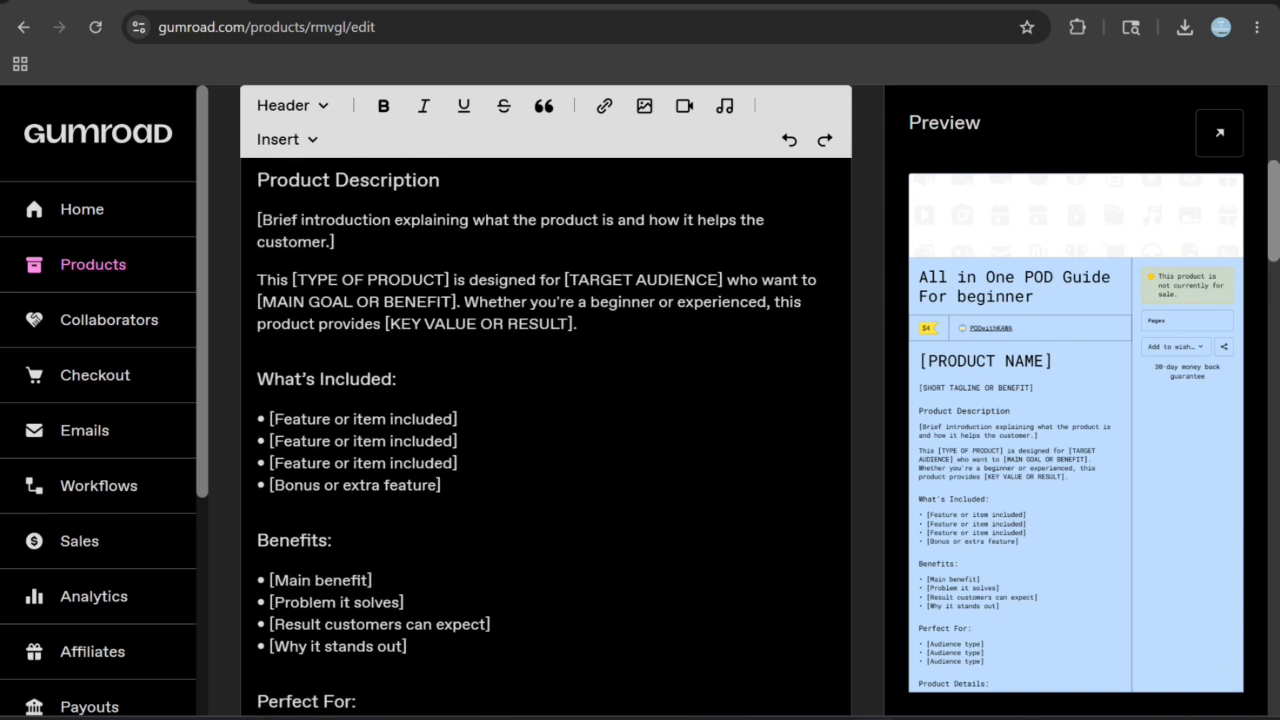
pyautogui.scroll(2, 545, 400)
# - Upload the "All in One Guide for Passive Income" image as the product's cover and thumbnail
pyautogui.scroll(-6, 545, 400)
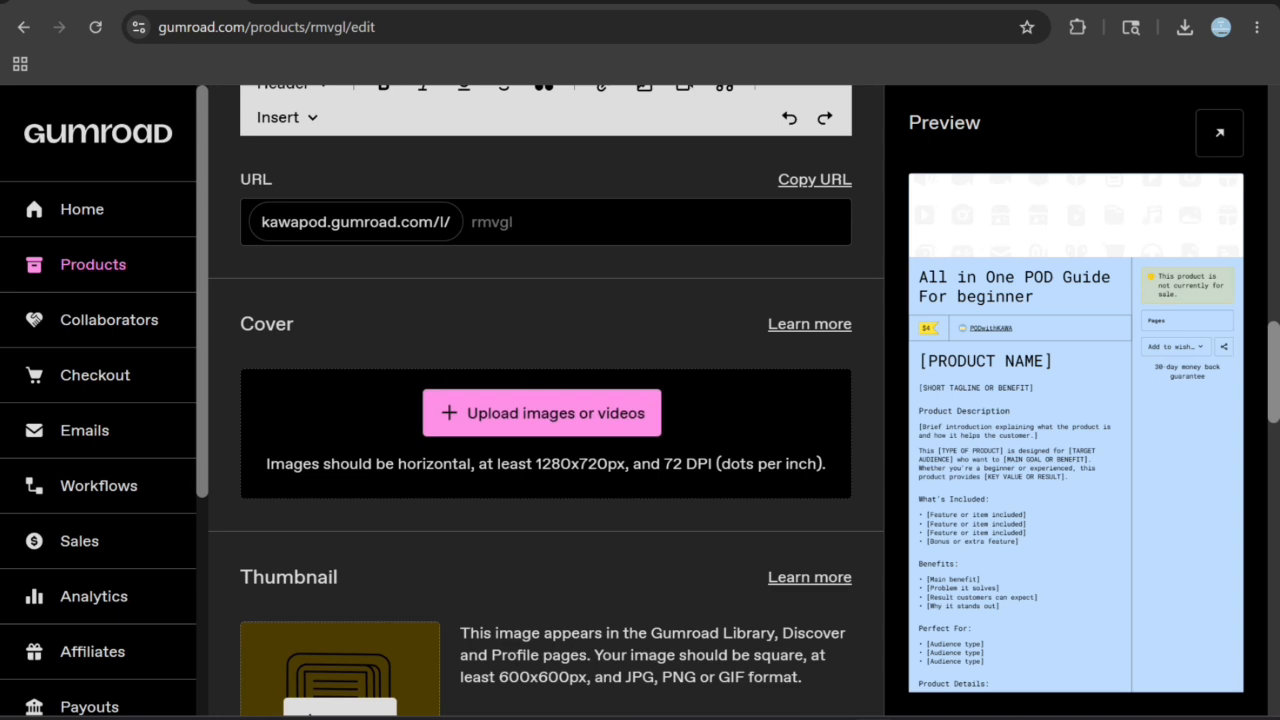
pyautogui.moveTo(536, 464); pyautogui.dragTo(799, 464)
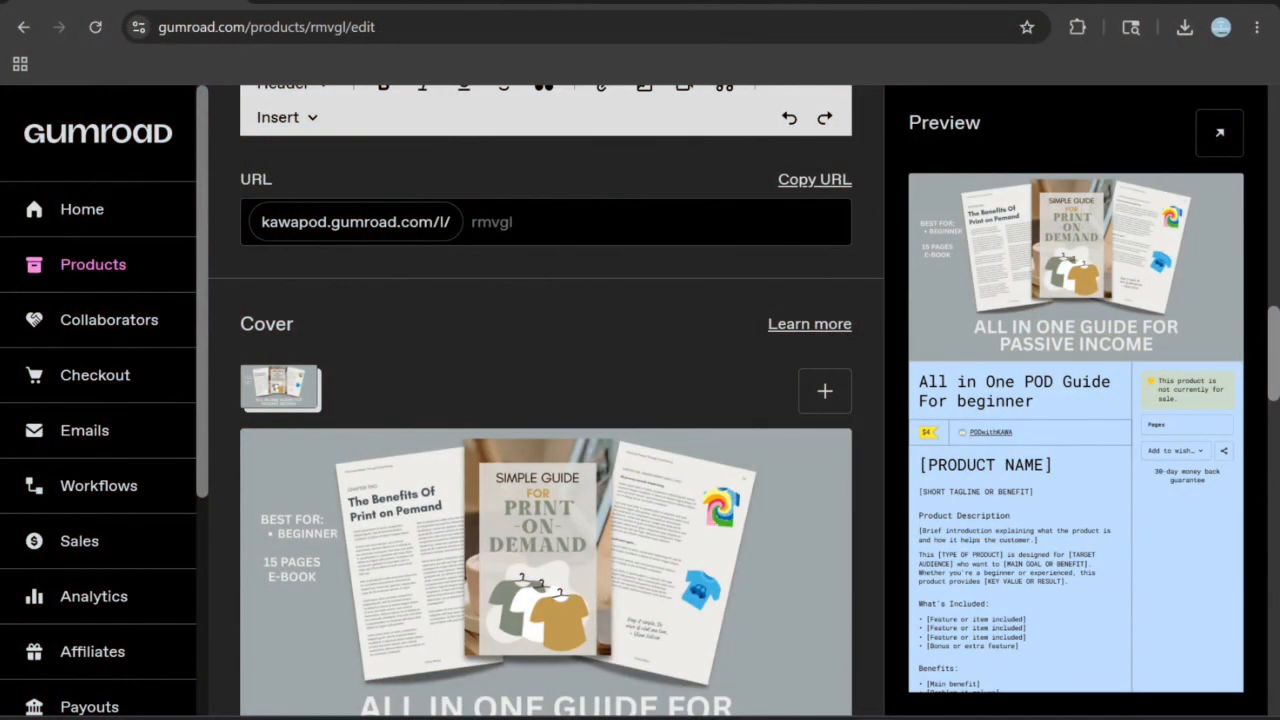
pyautogui.scroll(-5, 546, 400)
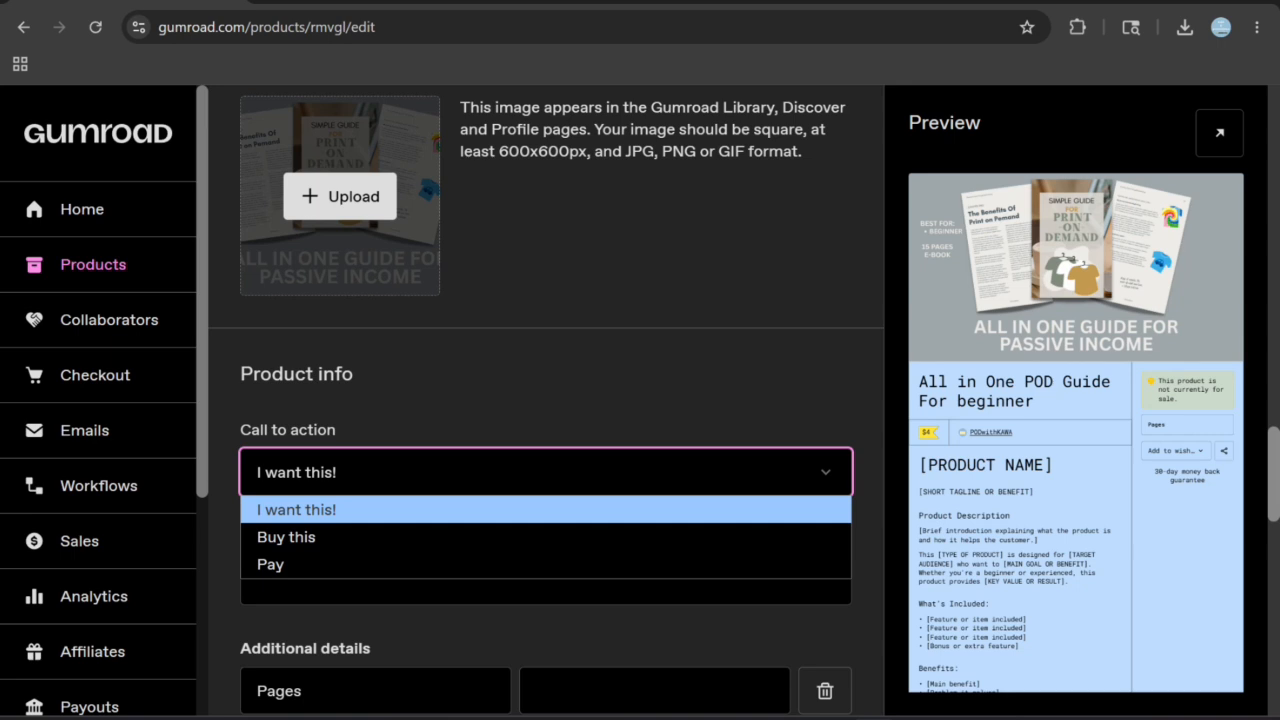
# - Keep "I want this!" as the call to action and enter "15 pages ebook" as the product summary
pyautogui.press('Return')
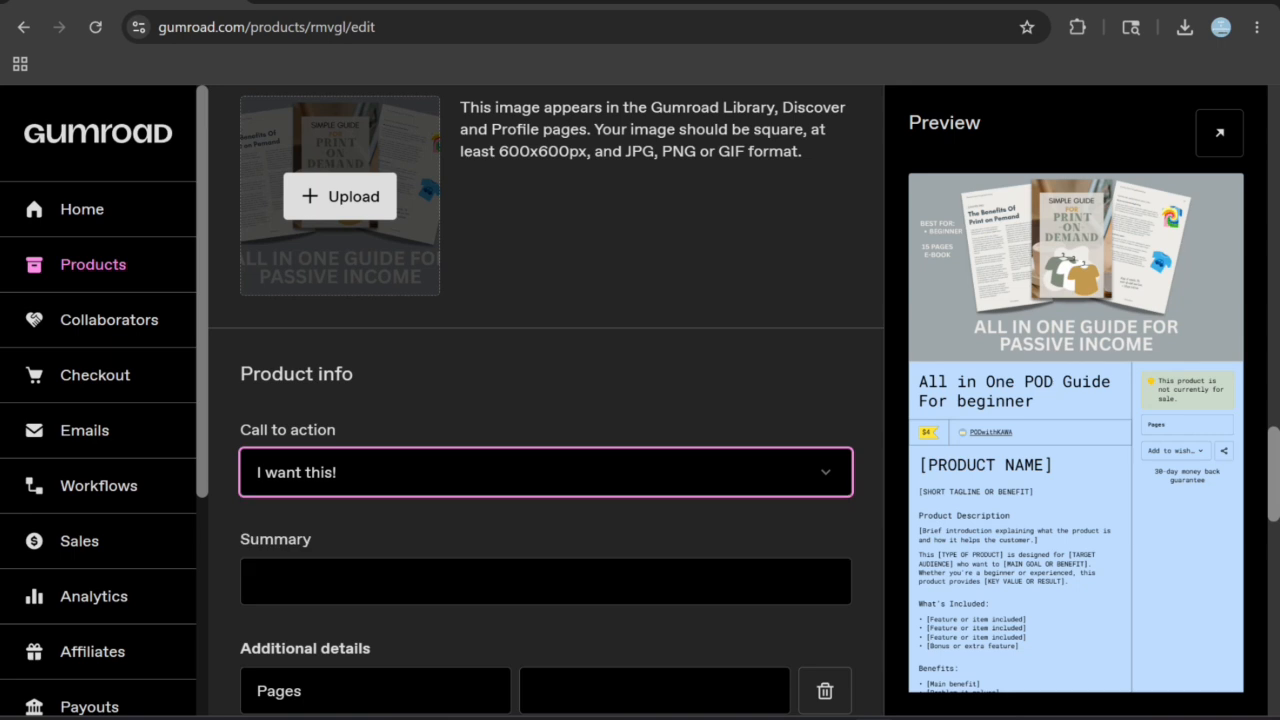
pyautogui.scroll(-1, 546, 400)
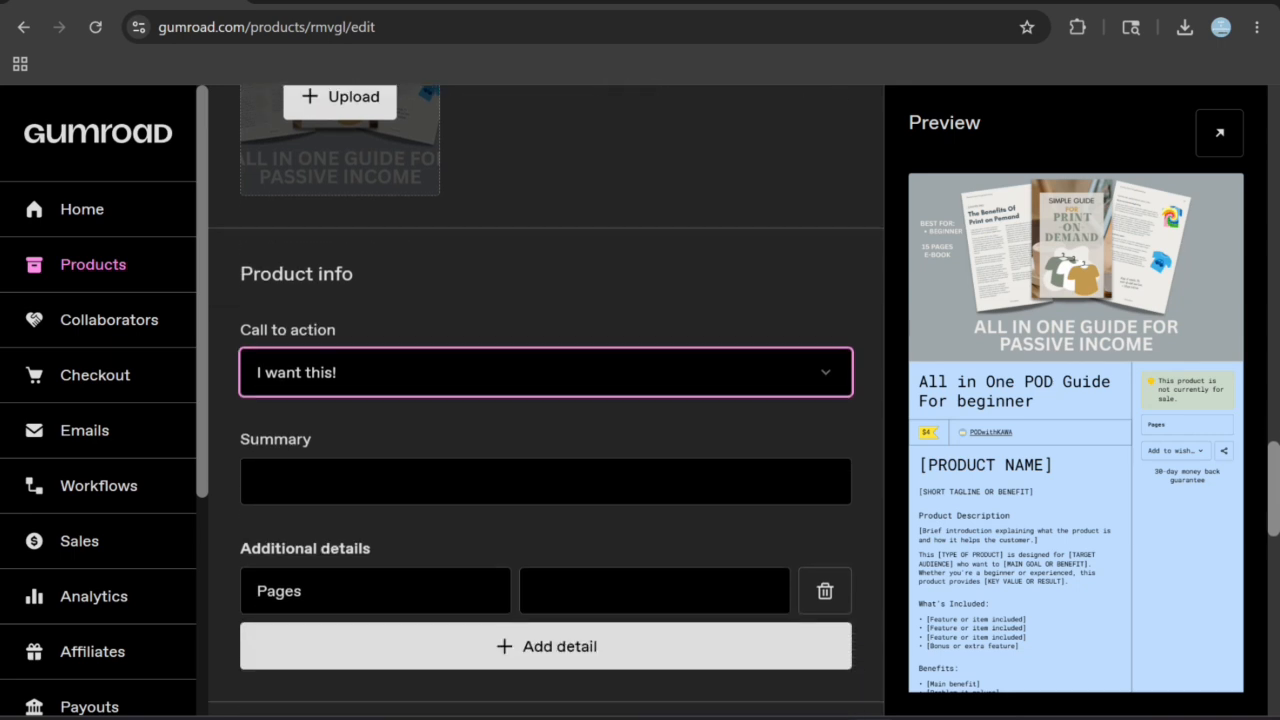
pyautogui.click(546, 481)
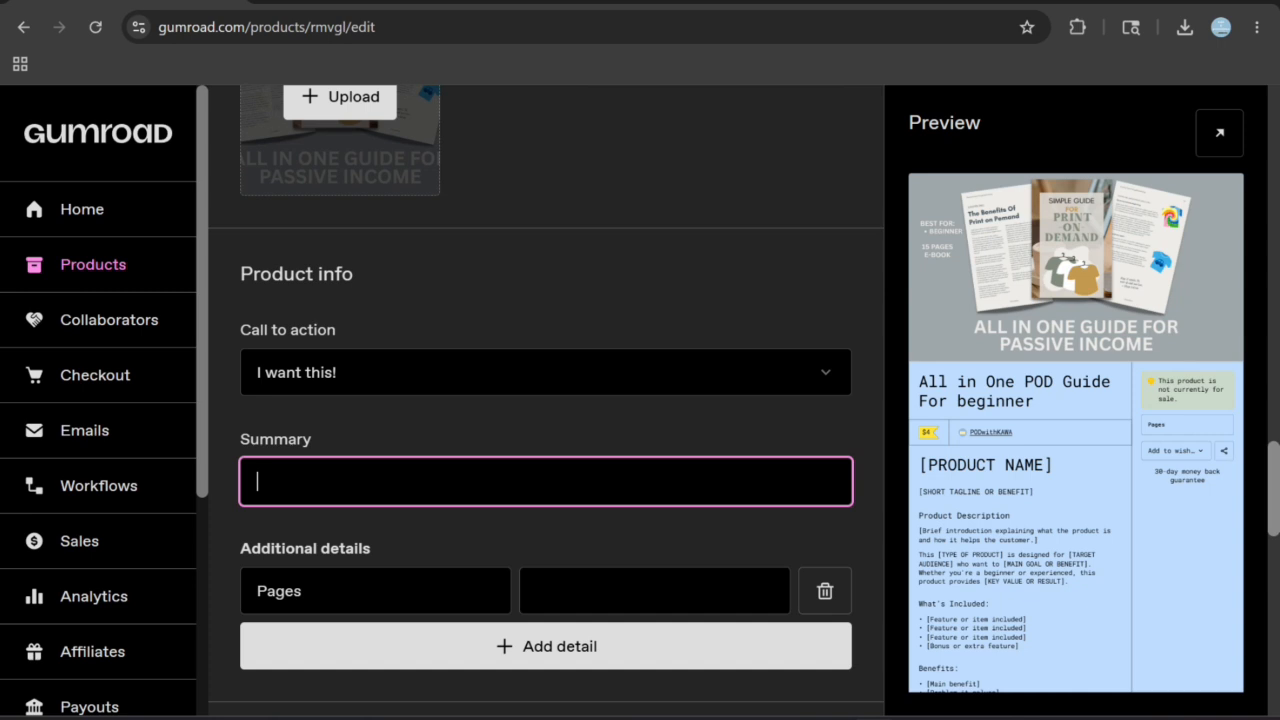
pyautogui.write('15')
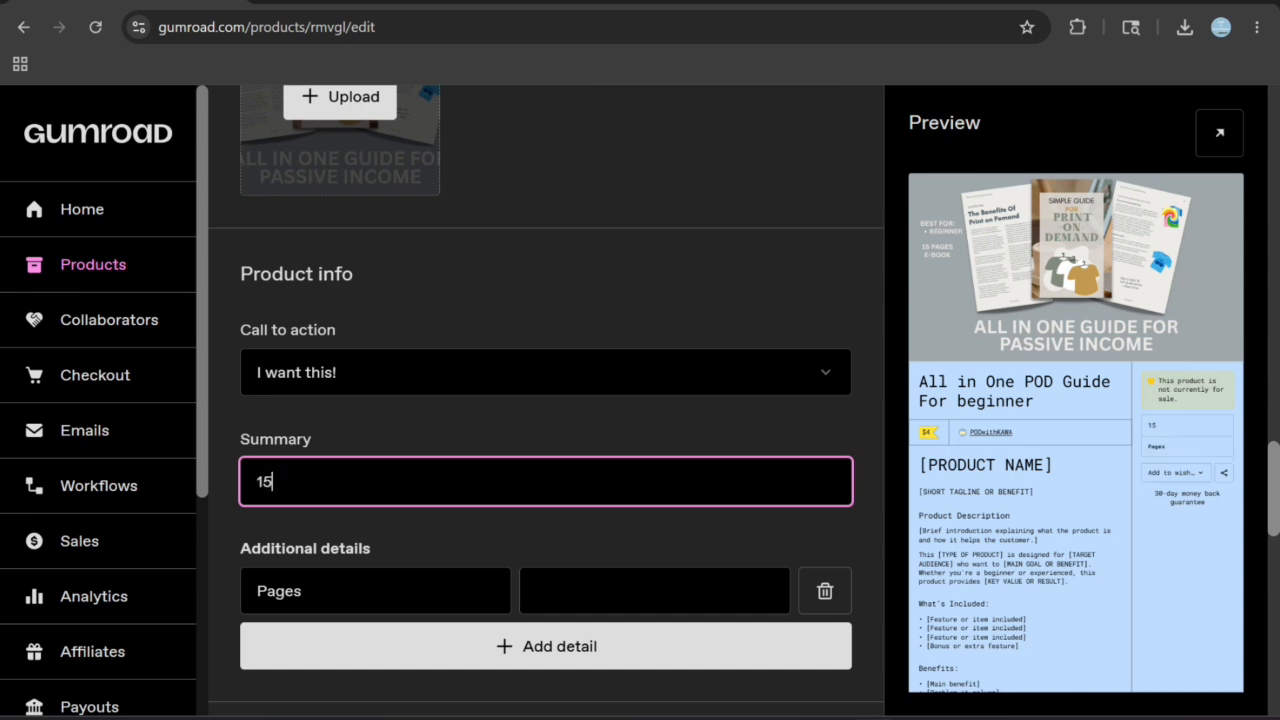
pyautogui.write(' pages ')
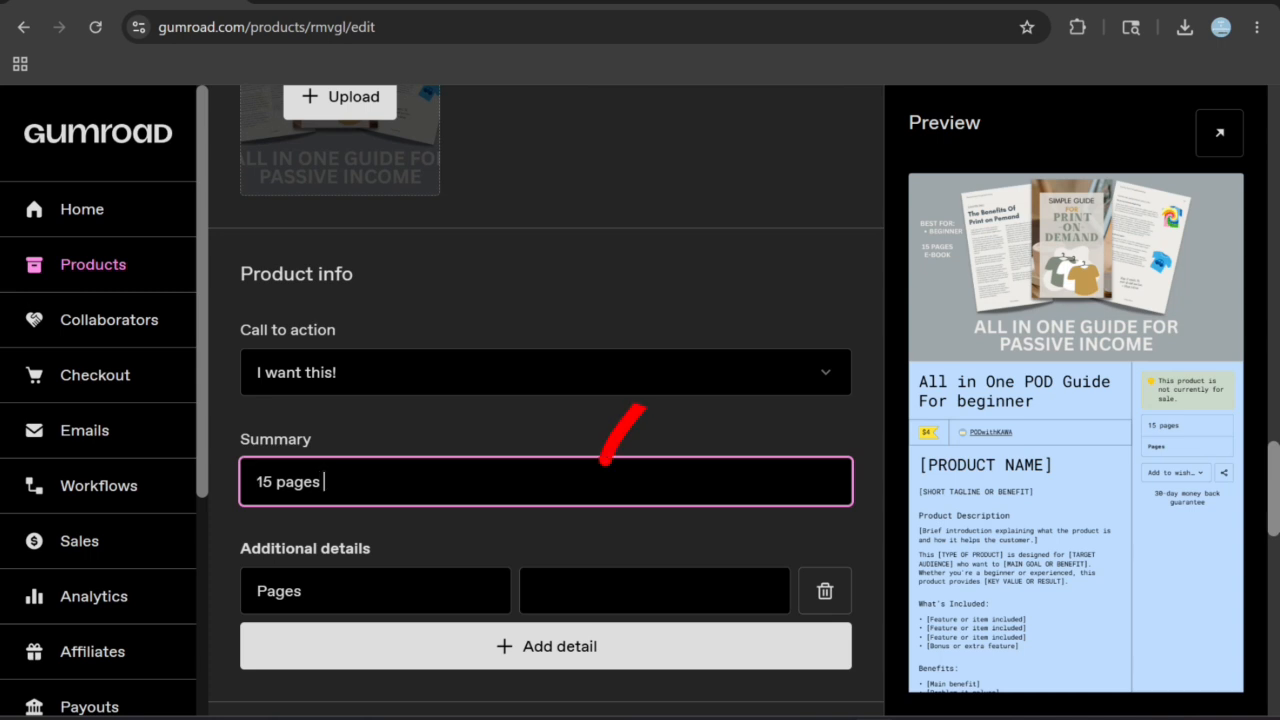
pyautogui.write('ebook')
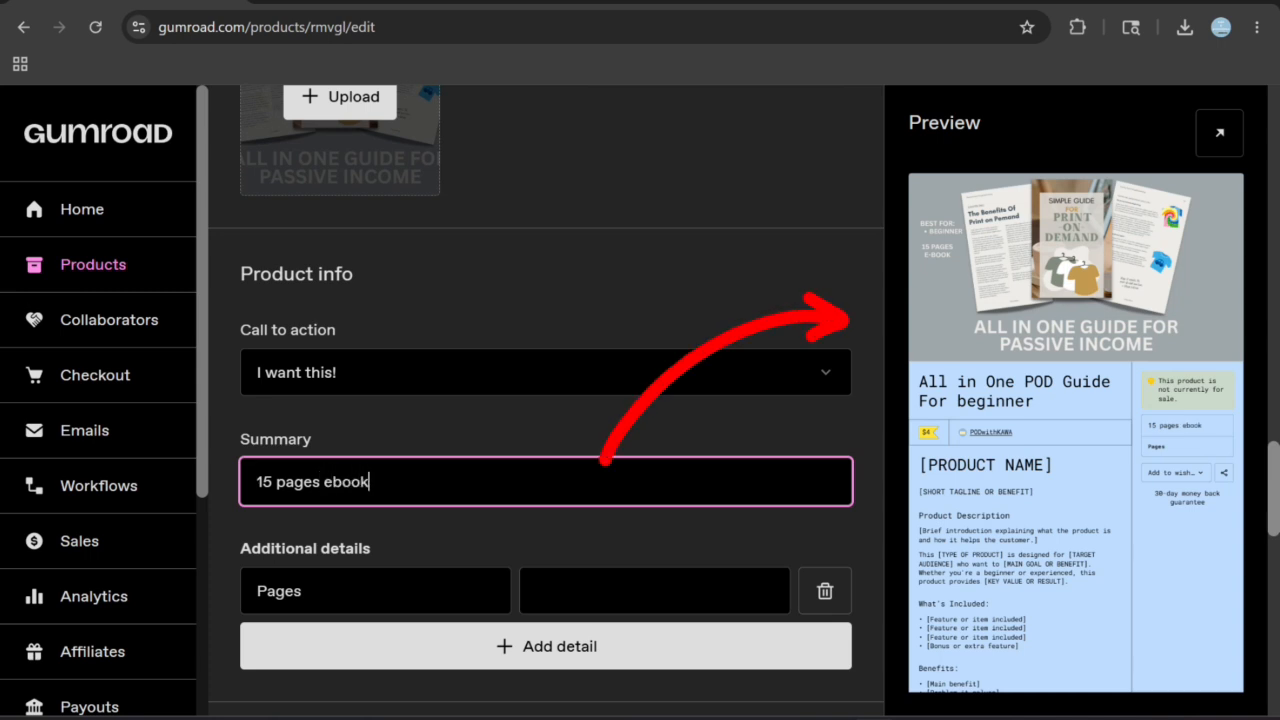
# - Set the Pages value in the product's additional details to 15
pyautogui.scroll(-2, 545, 400)
pyautogui.click(654, 391)
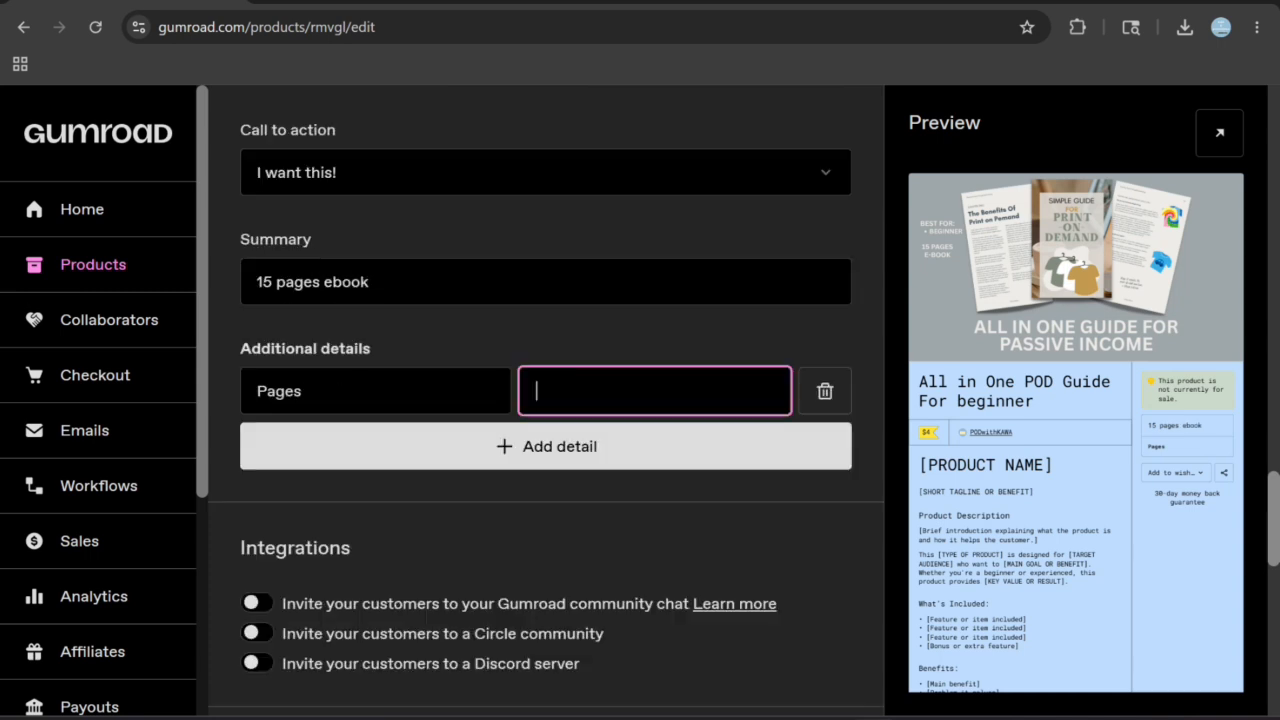
pyautogui.write('15')
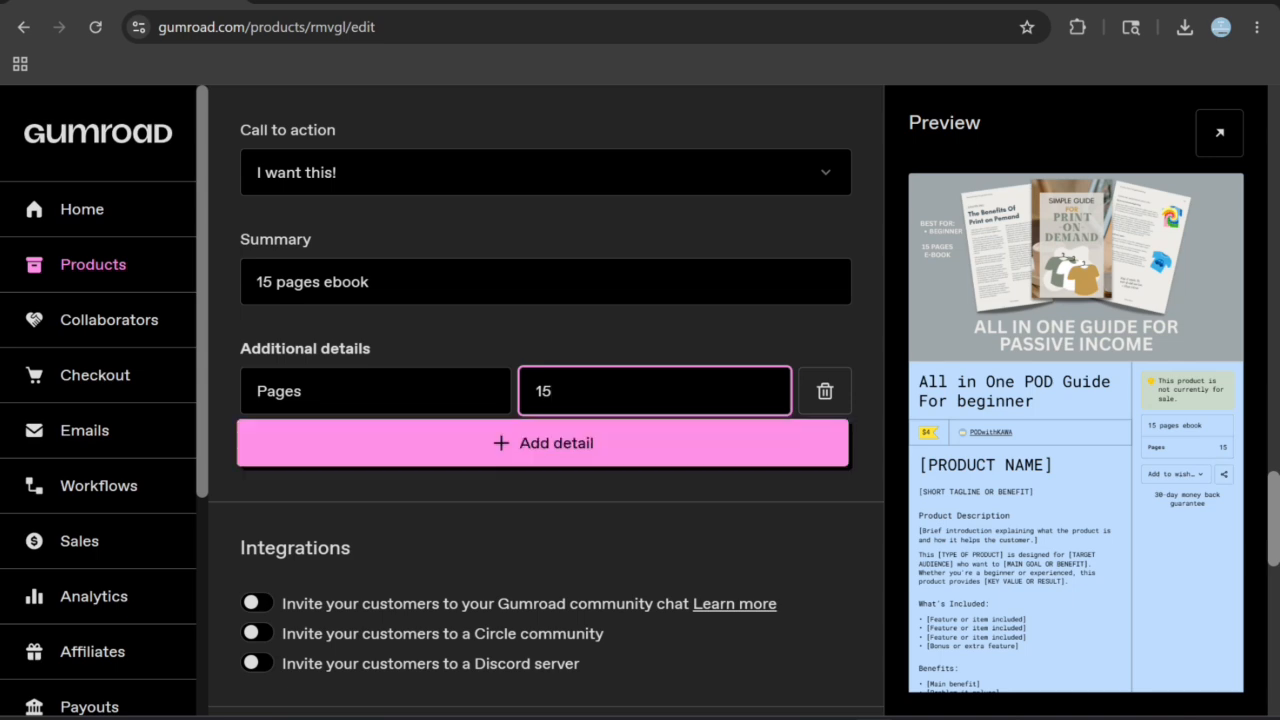
# - Allow customers to pay what they want for the product and open the suggested amount for editing
pyautogui.scroll(-4, 545, 440)
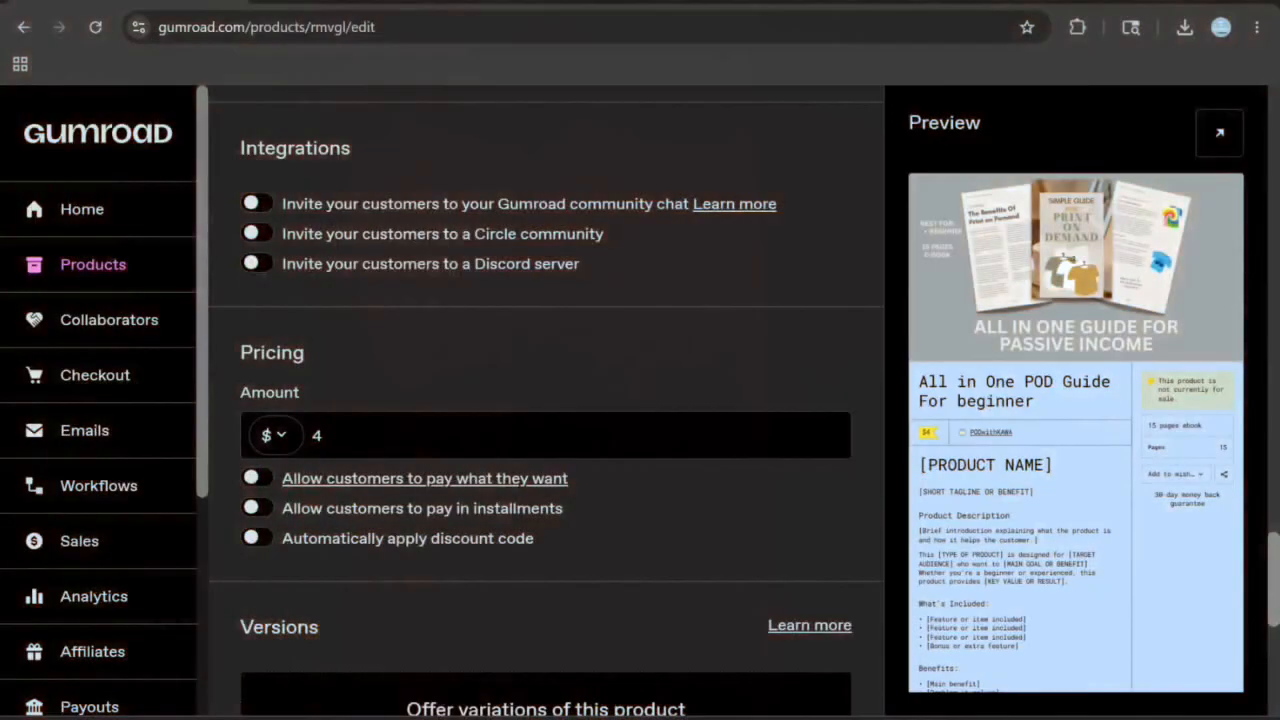
pyautogui.click(257, 478)
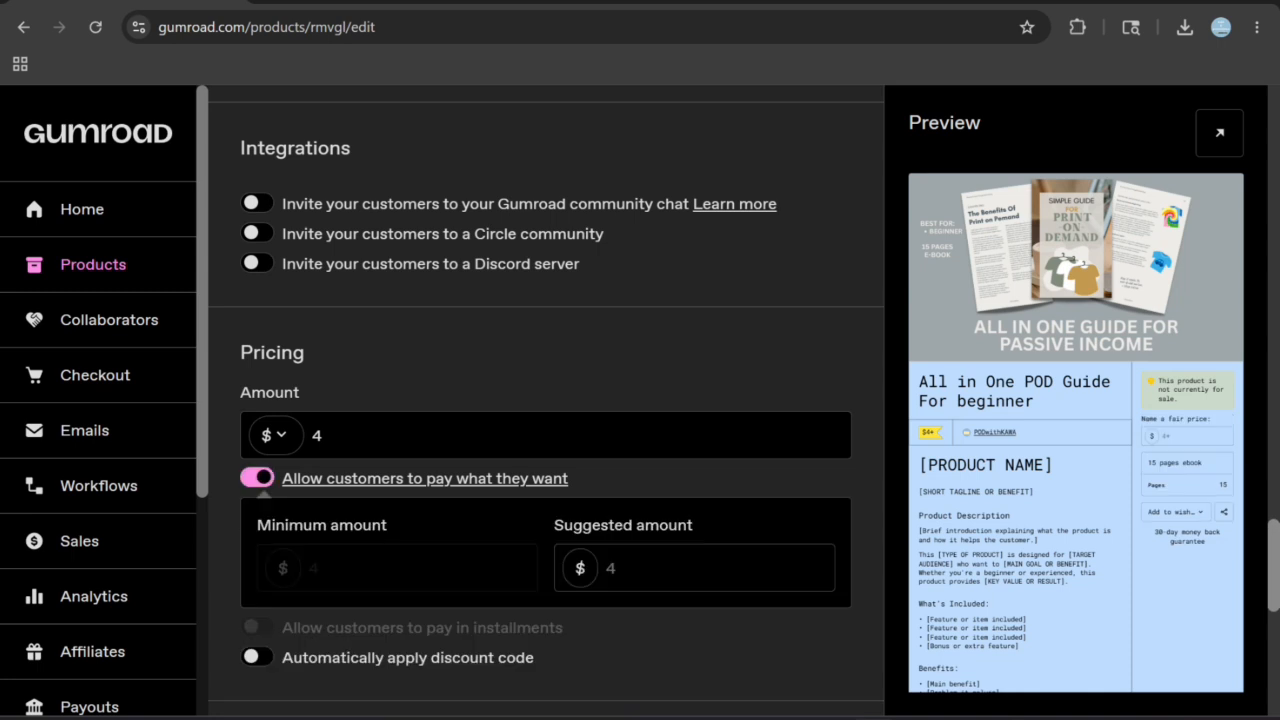
pyautogui.click(675, 568)
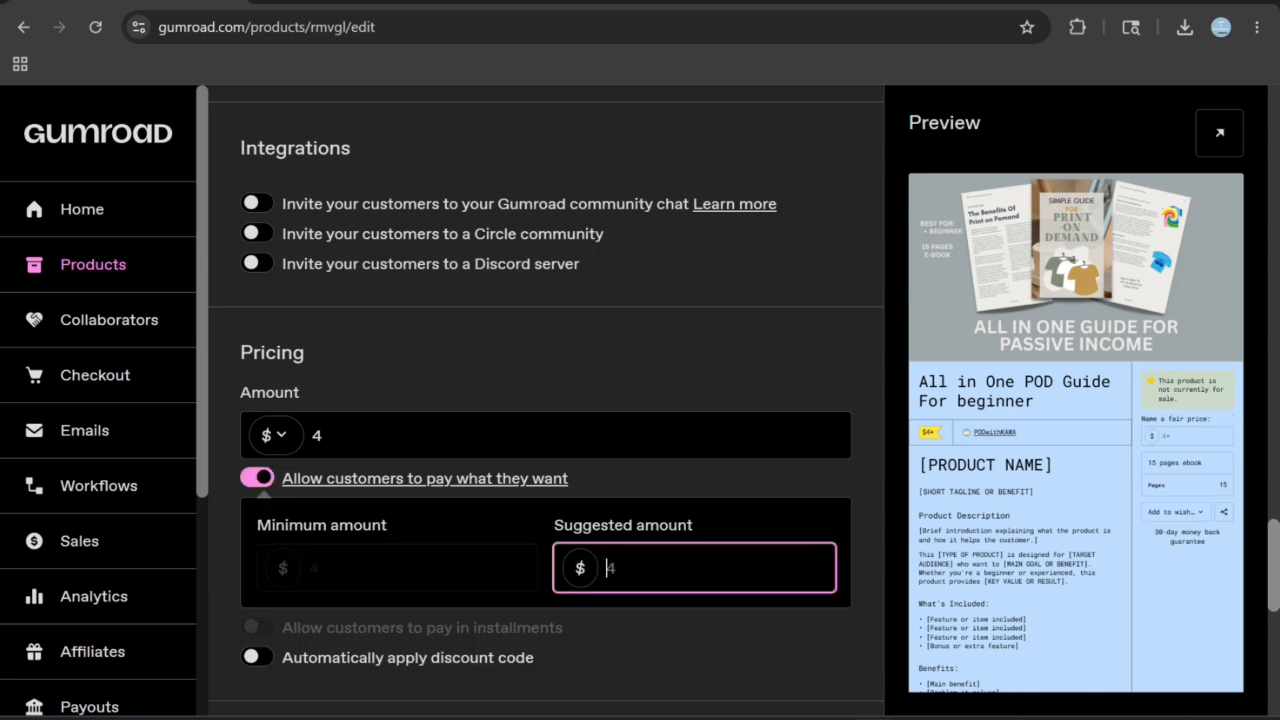
# - Limit product sales to a maximum of 5 purchases in the product settings
pyautogui.scroll(-1, 545, 400)
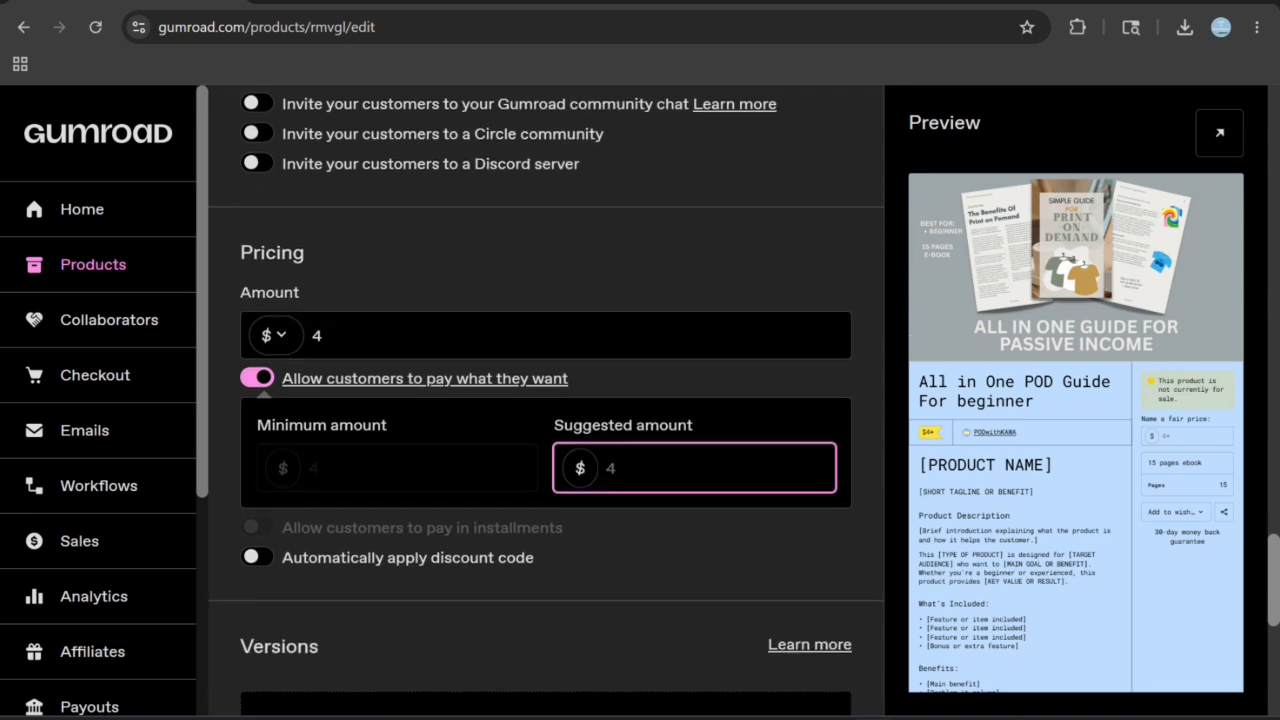
pyautogui.scroll(-3, 545, 400)
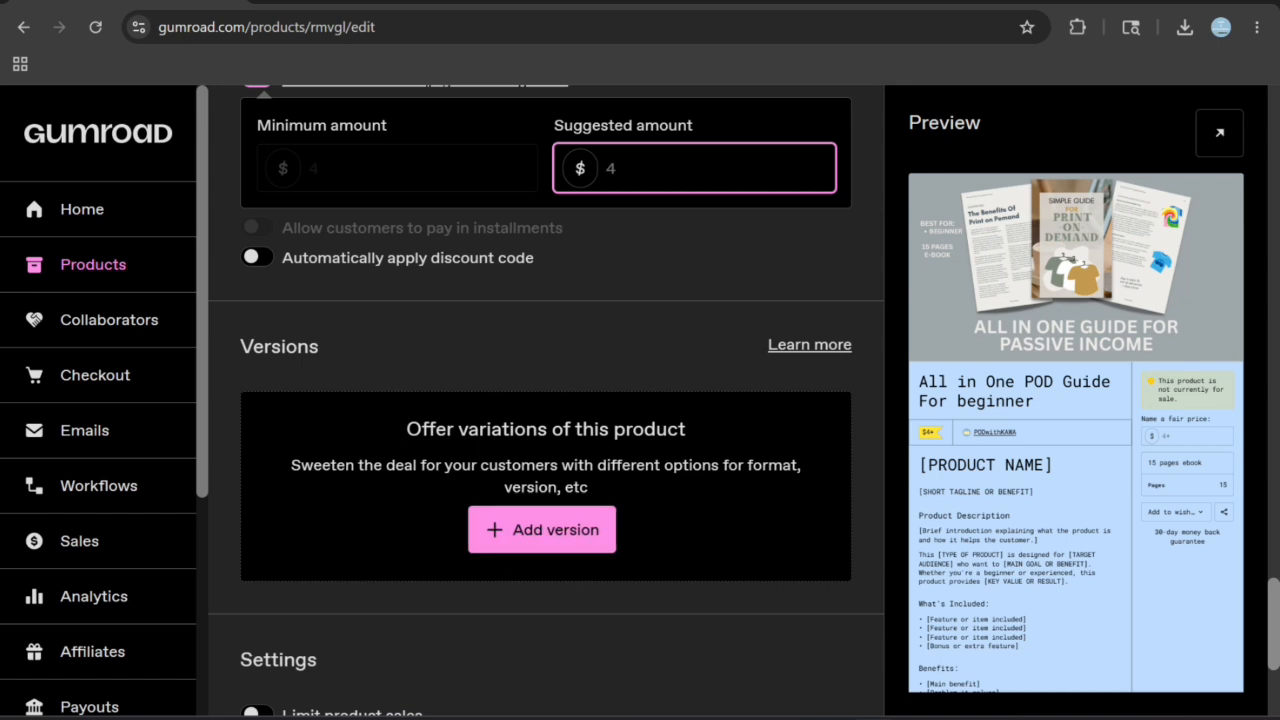
pyautogui.scroll(-2, 545, 530)
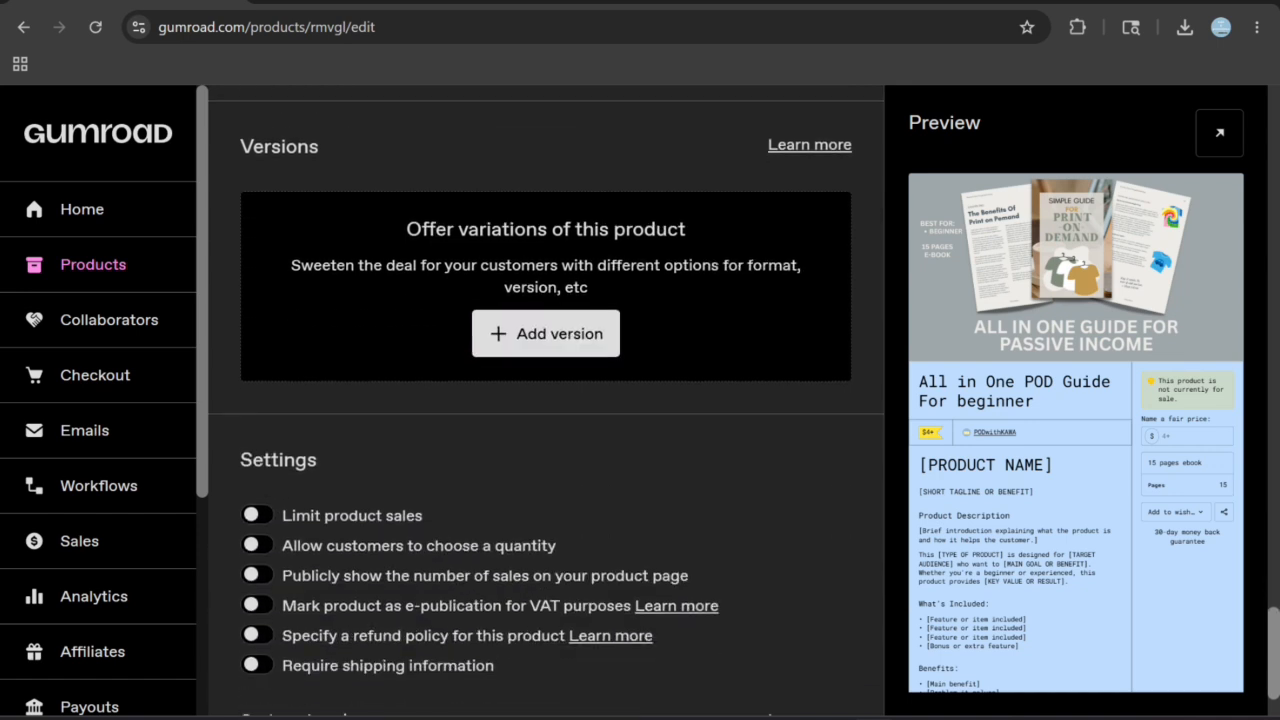
pyautogui.click(256, 515)
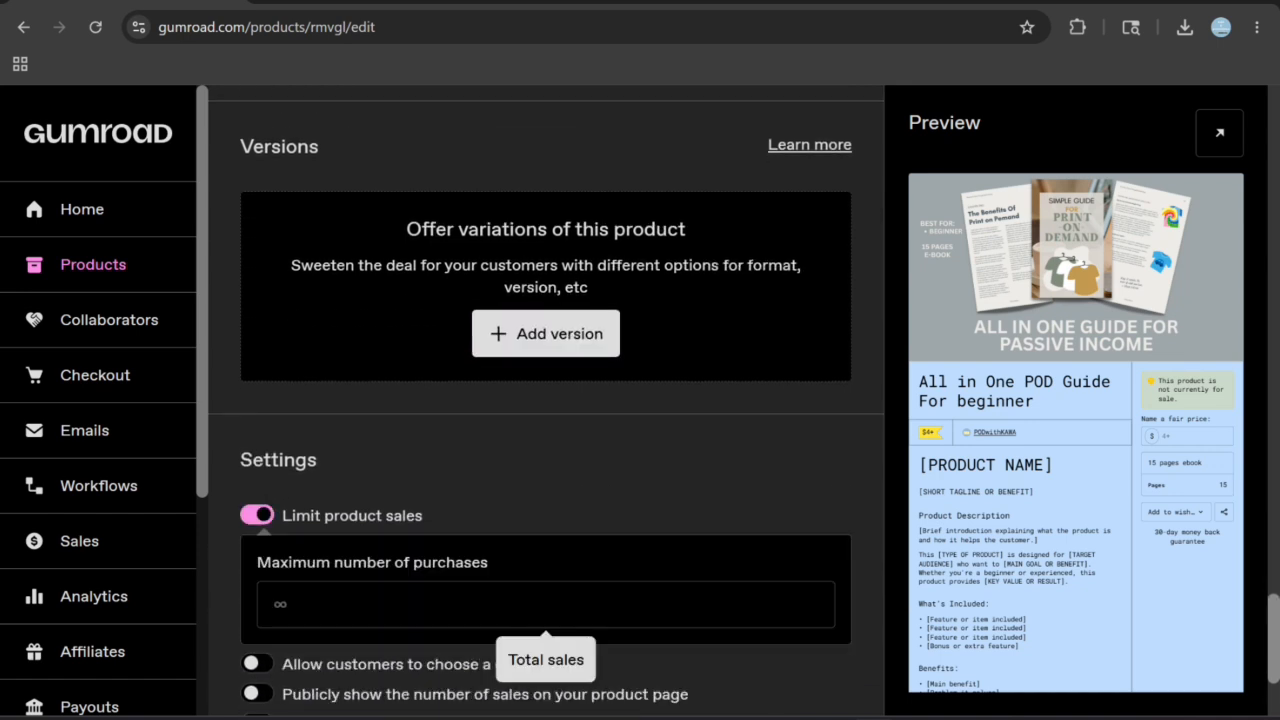
pyautogui.write('5')
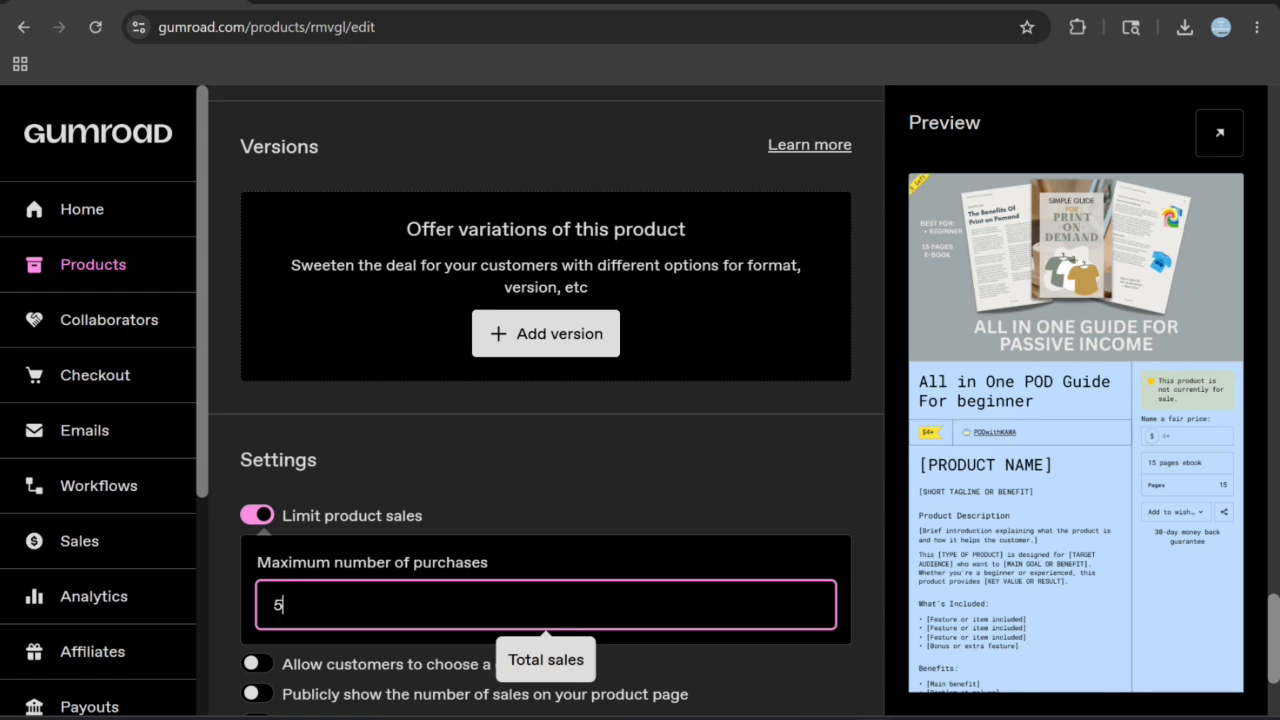
pyautogui.scroll(-2, 545, 450)
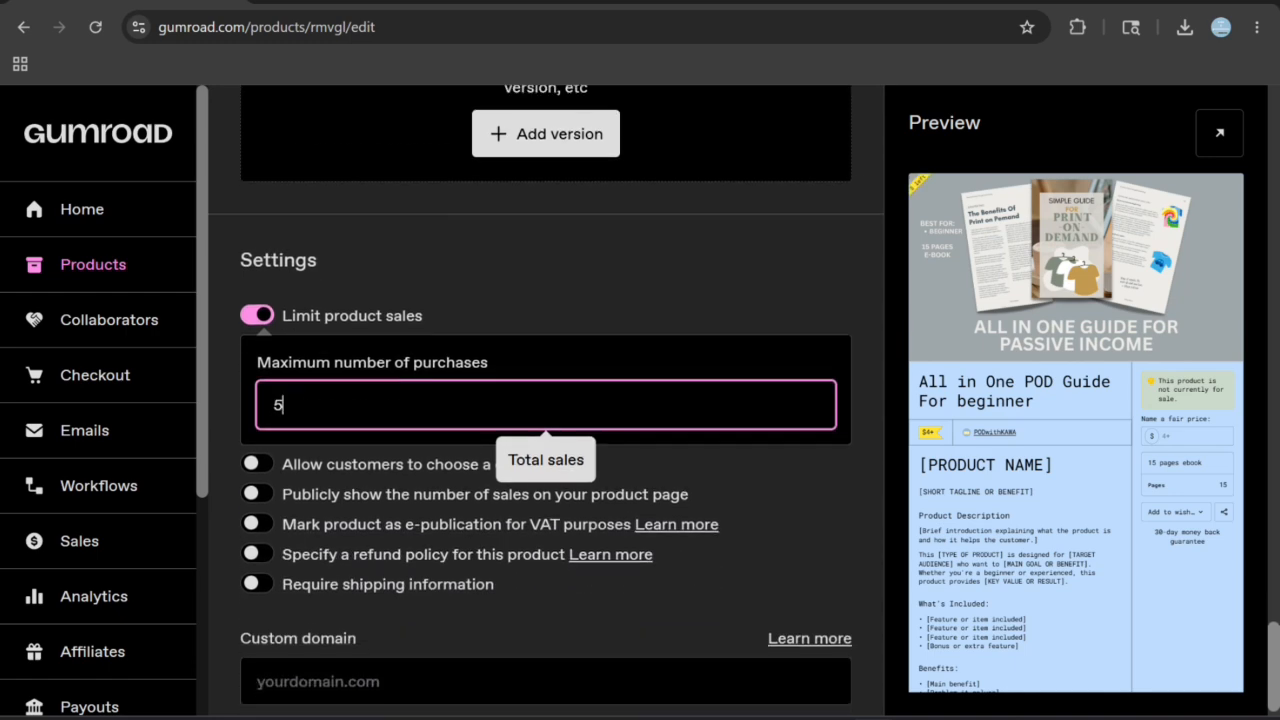
pyautogui.click(620, 290)
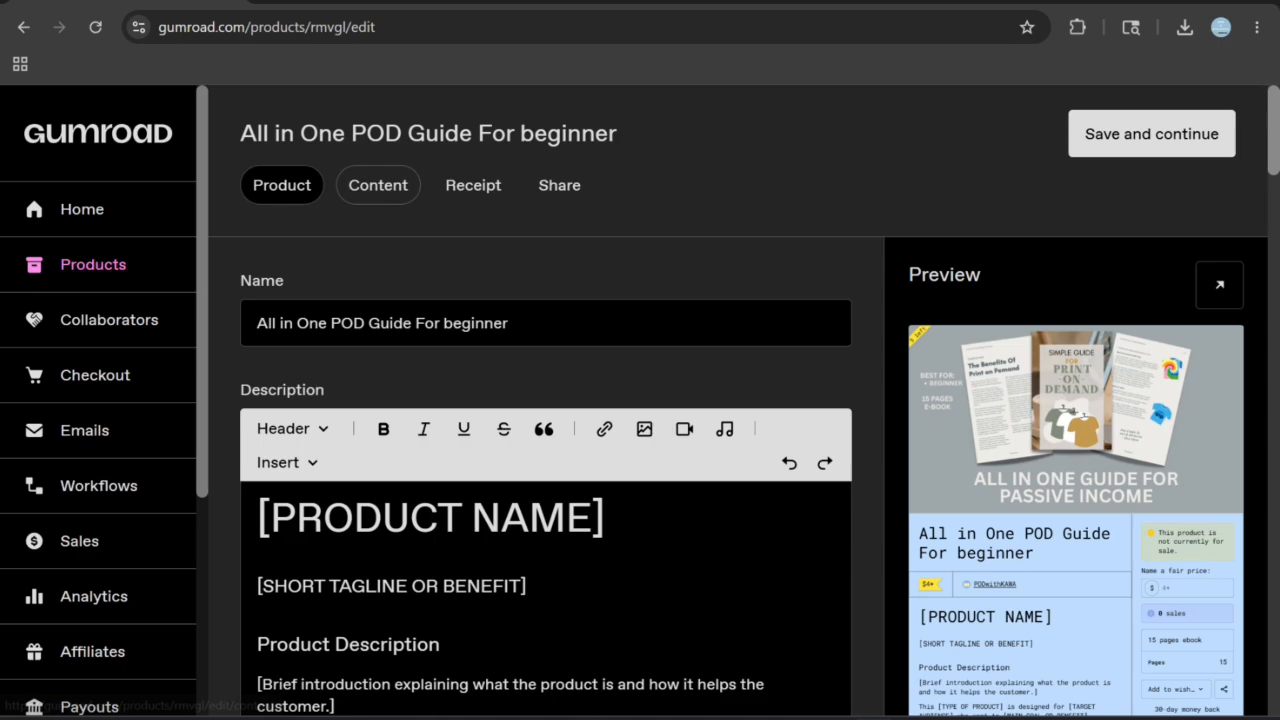
# - Go to the product's content section and start adding the e-book files
pyautogui.click(378, 185)
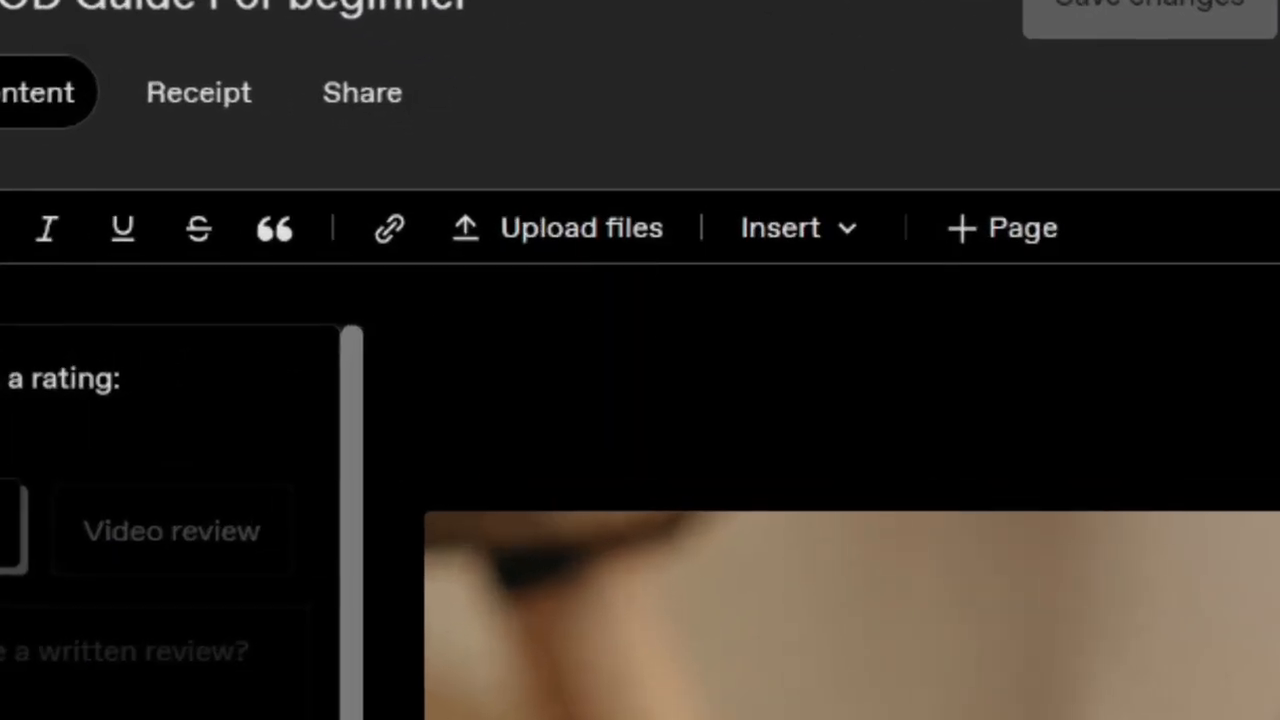
pyautogui.click(674, 248)
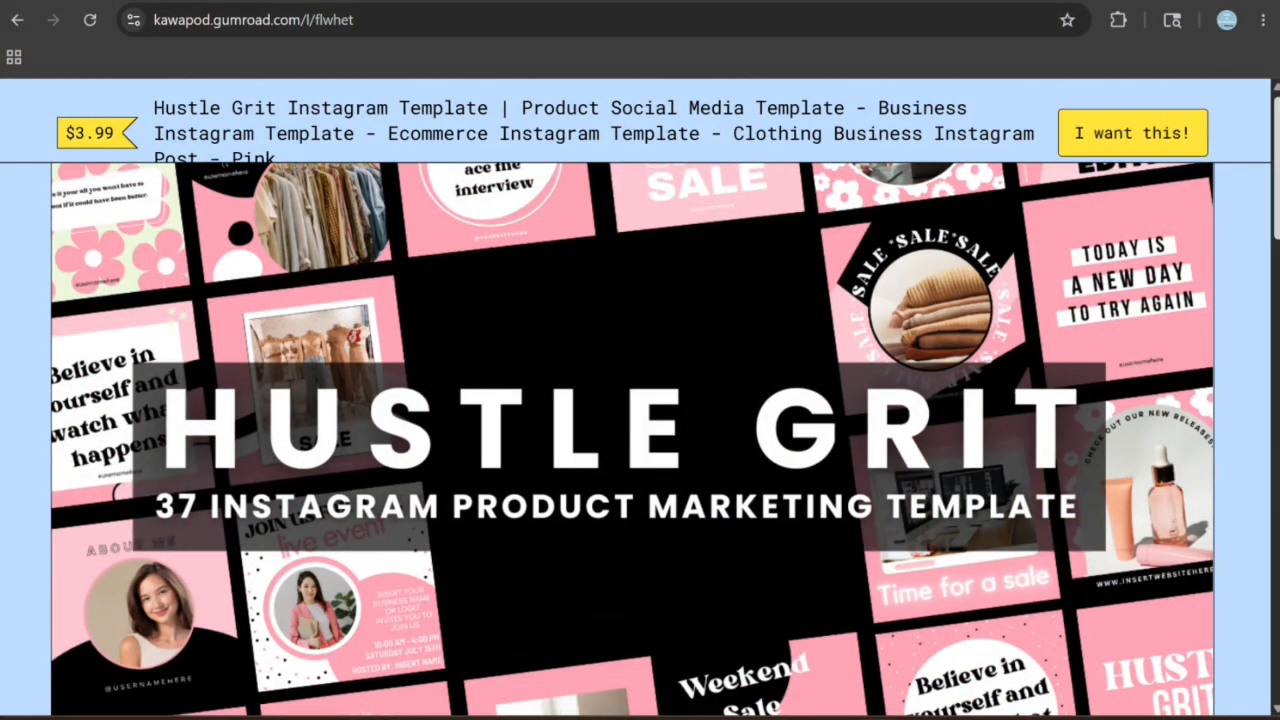
# - Examine the description on the Hustle Grit Instagram Template product page, including its how-it-works, included items, download and editing sections
pyautogui.scroll(-10, 640, 400)
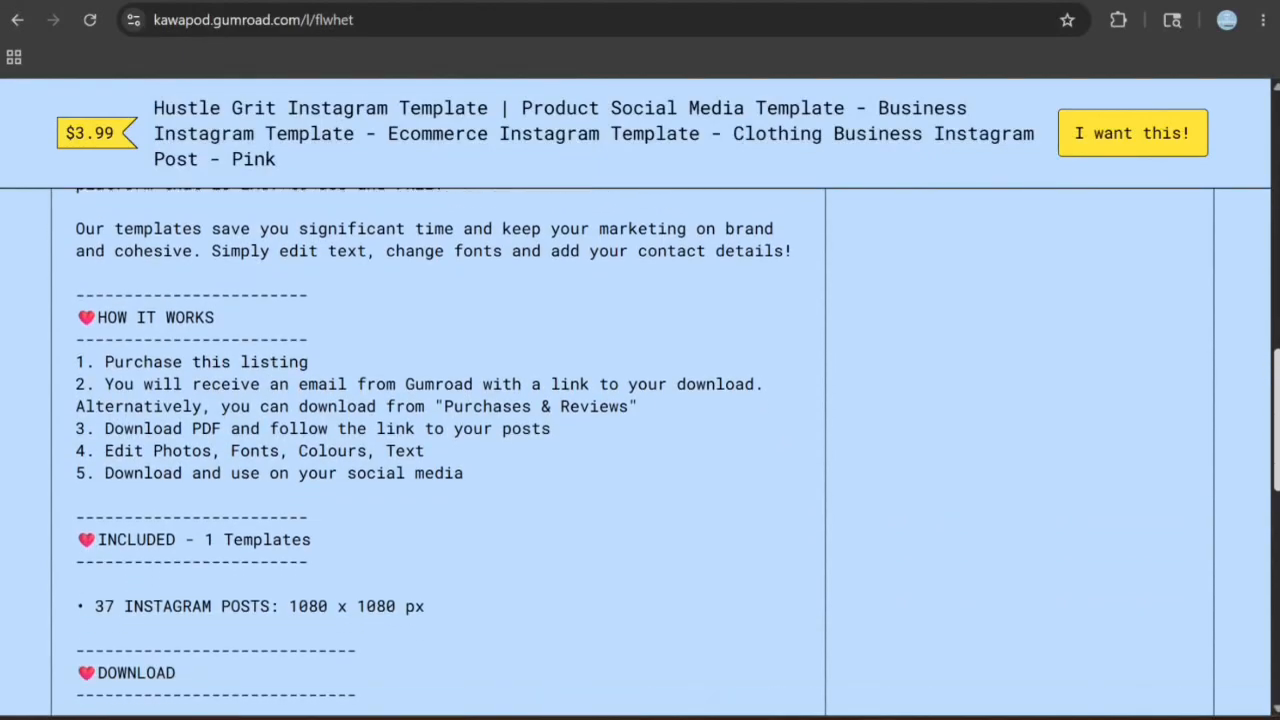
pyautogui.scroll(-7, 640, 450)
pyautogui.scroll(3, 640, 450)
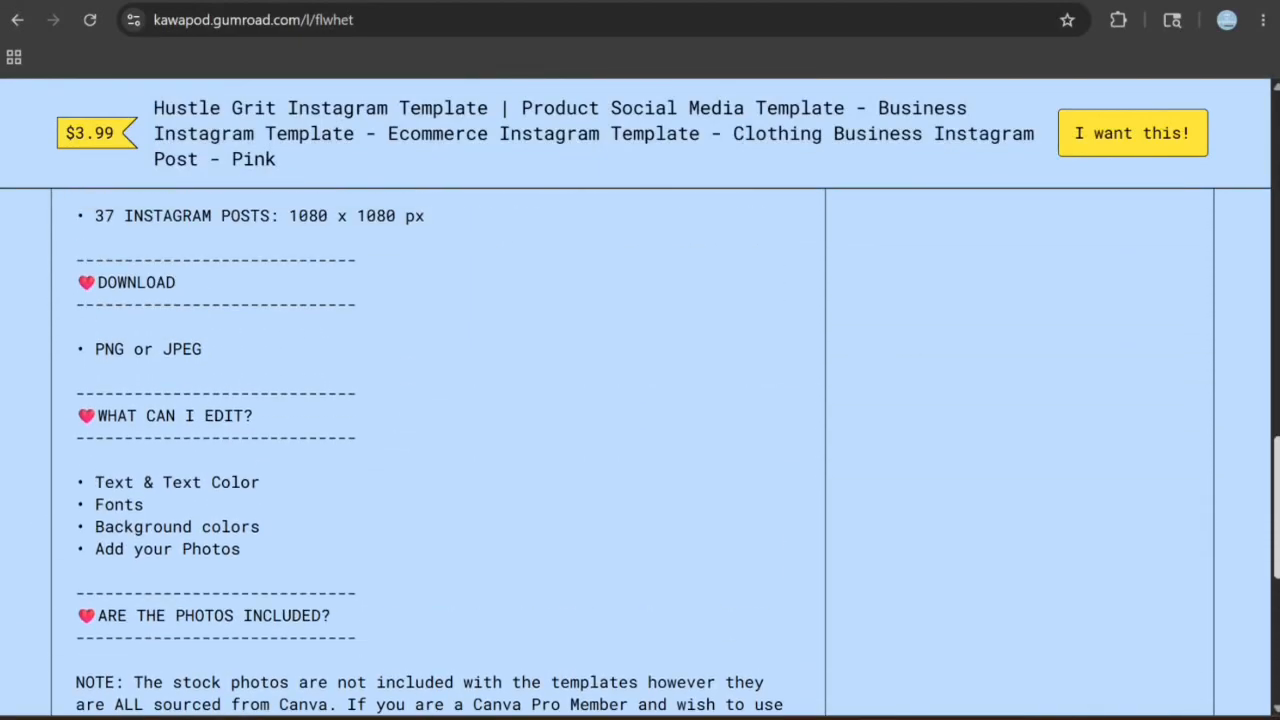
pyautogui.scroll(10, 640, 400)
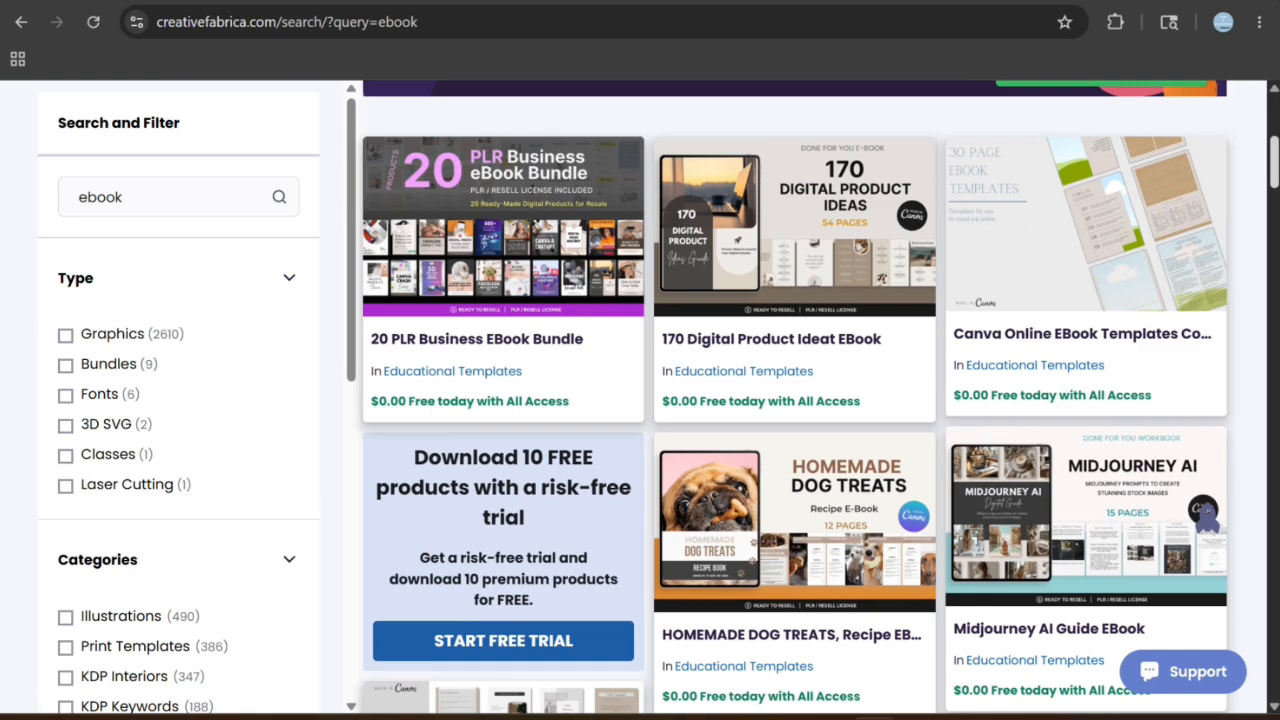
# - Switch to the Creative Fabrica ebook results and inspect the Blue EBook Template for Canva product page, closing it when done
pyautogui.scroll(-5, 1205, 515)
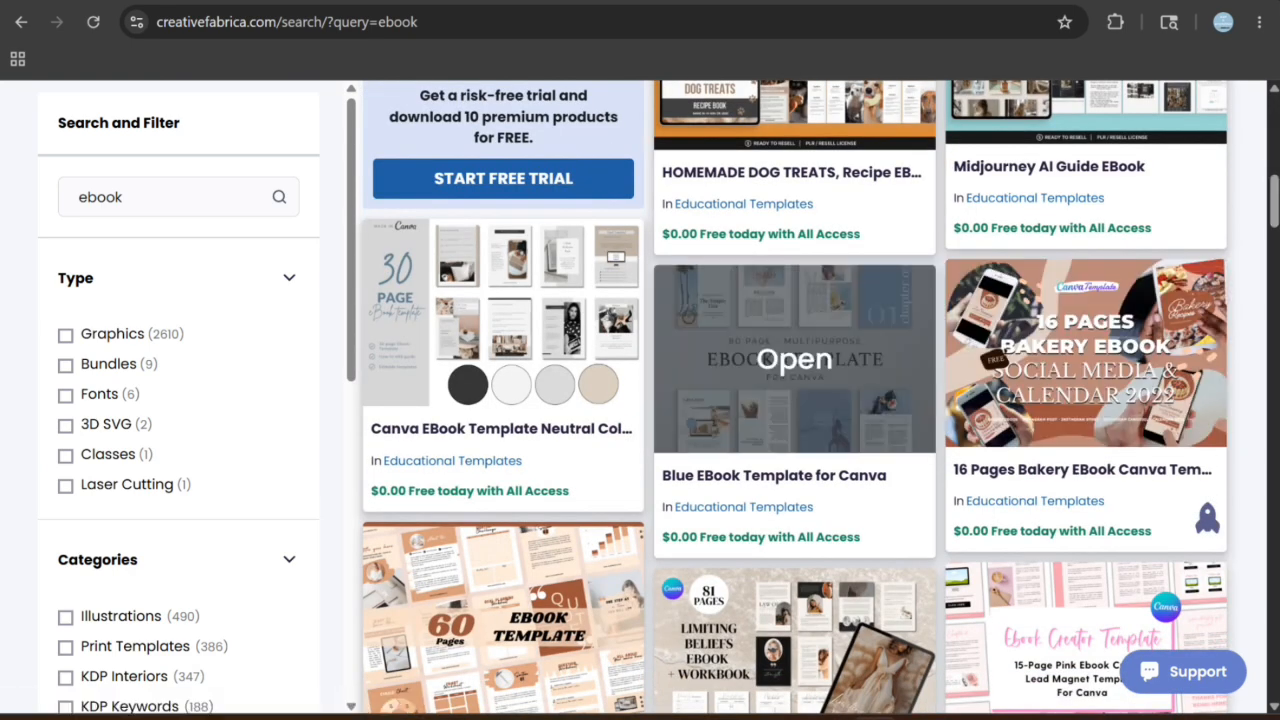
pyautogui.click(793, 360)
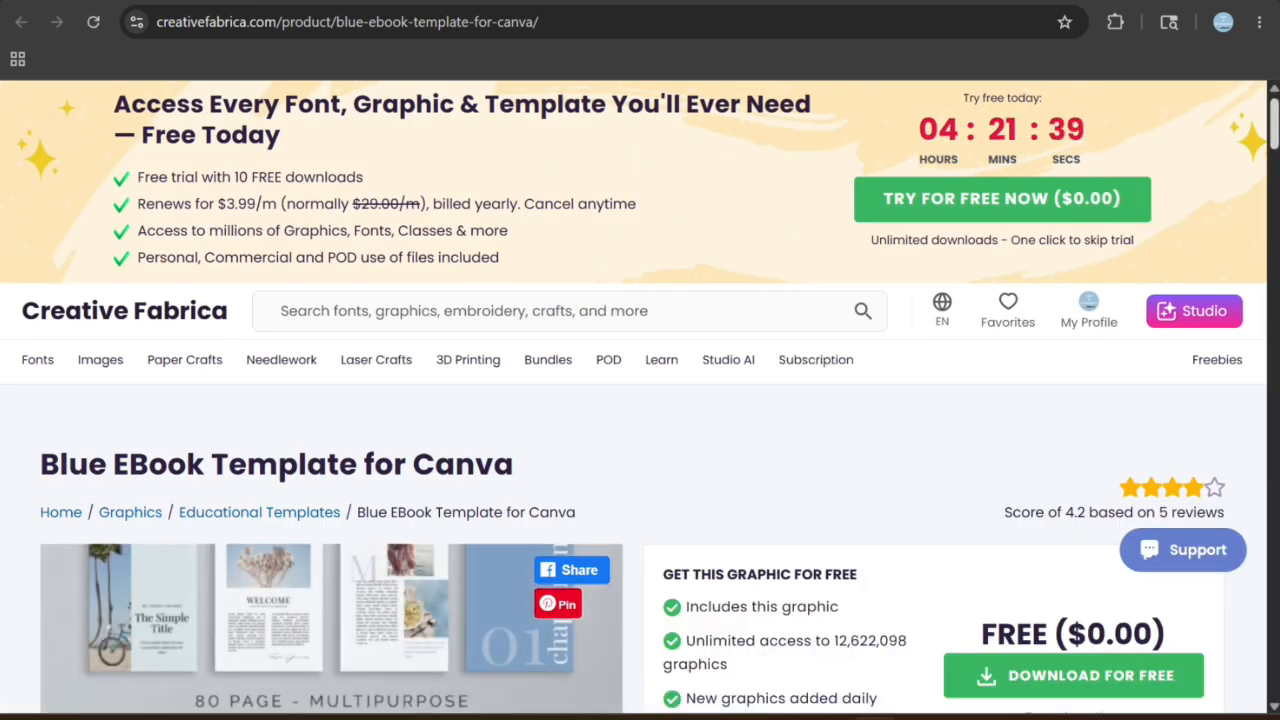
pyautogui.scroll(-4, 640, 400)
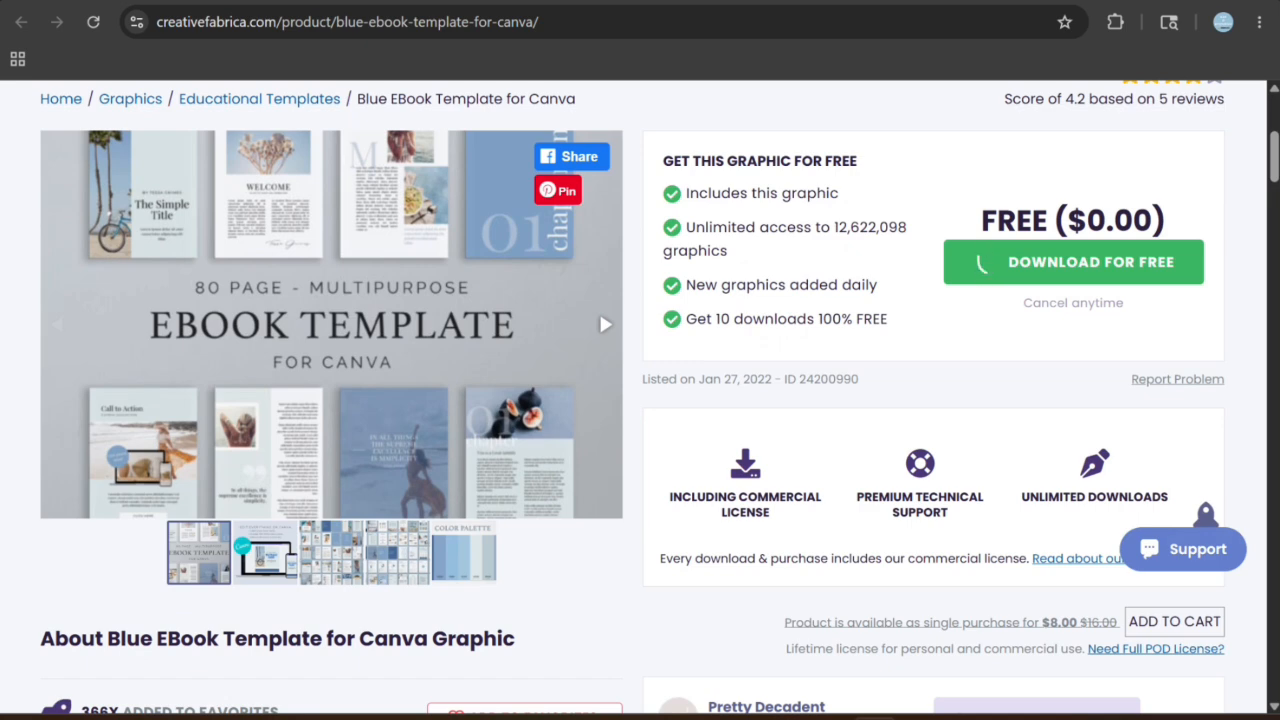
pyautogui.hotkey('ctrl', 'w')
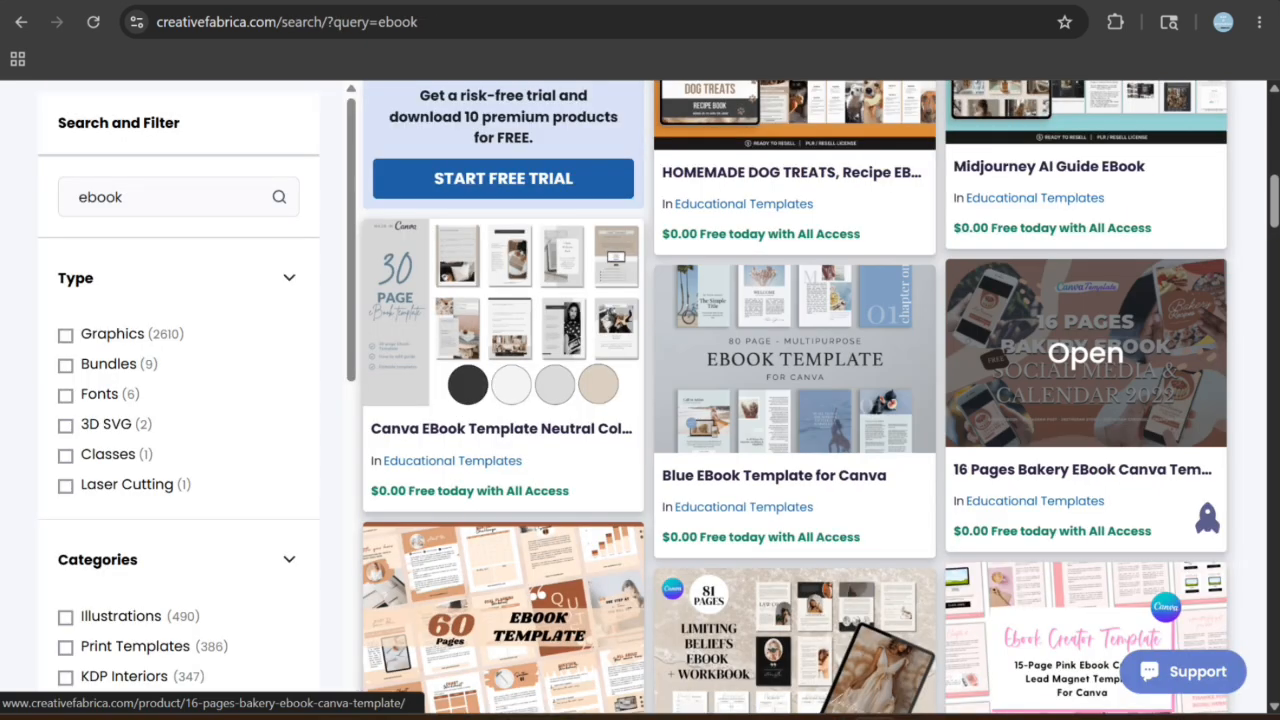
pyautogui.scroll(-4, 795, 400)
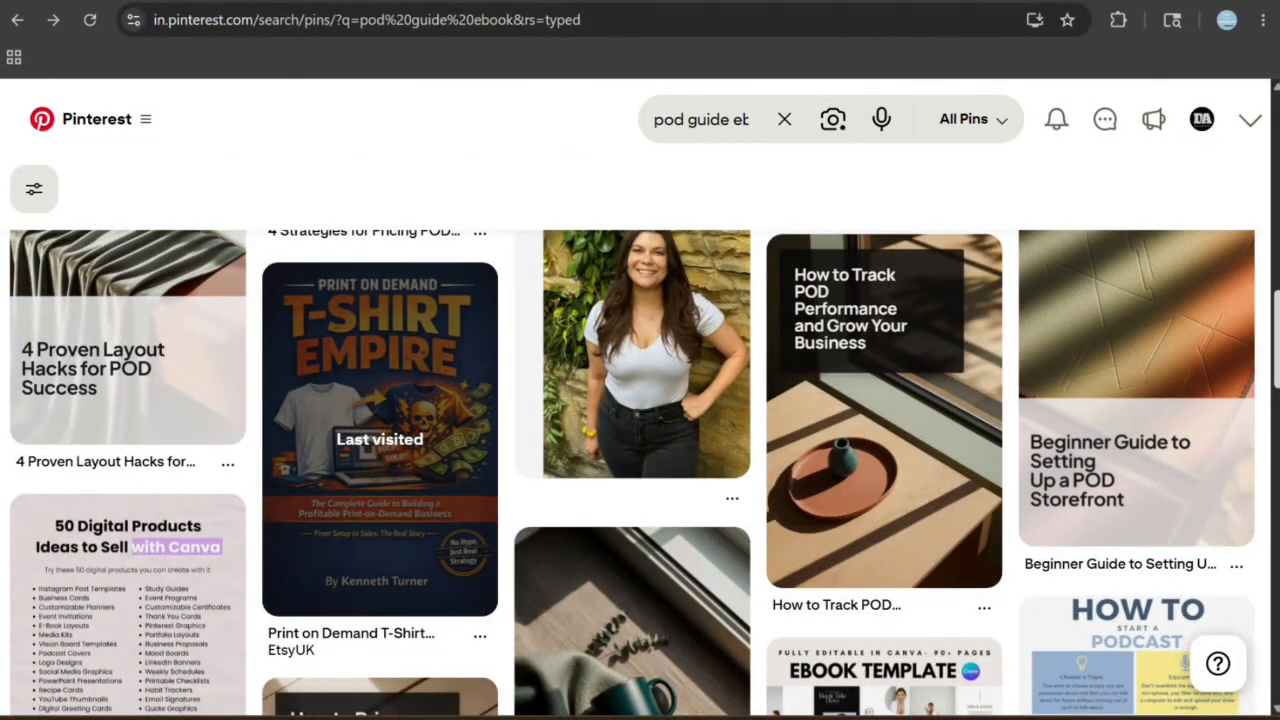
# - Switch to Pinterest, look through the pod guide ebook pins and search for "ebook" instead
pyautogui.scroll(-7, 632, 472)
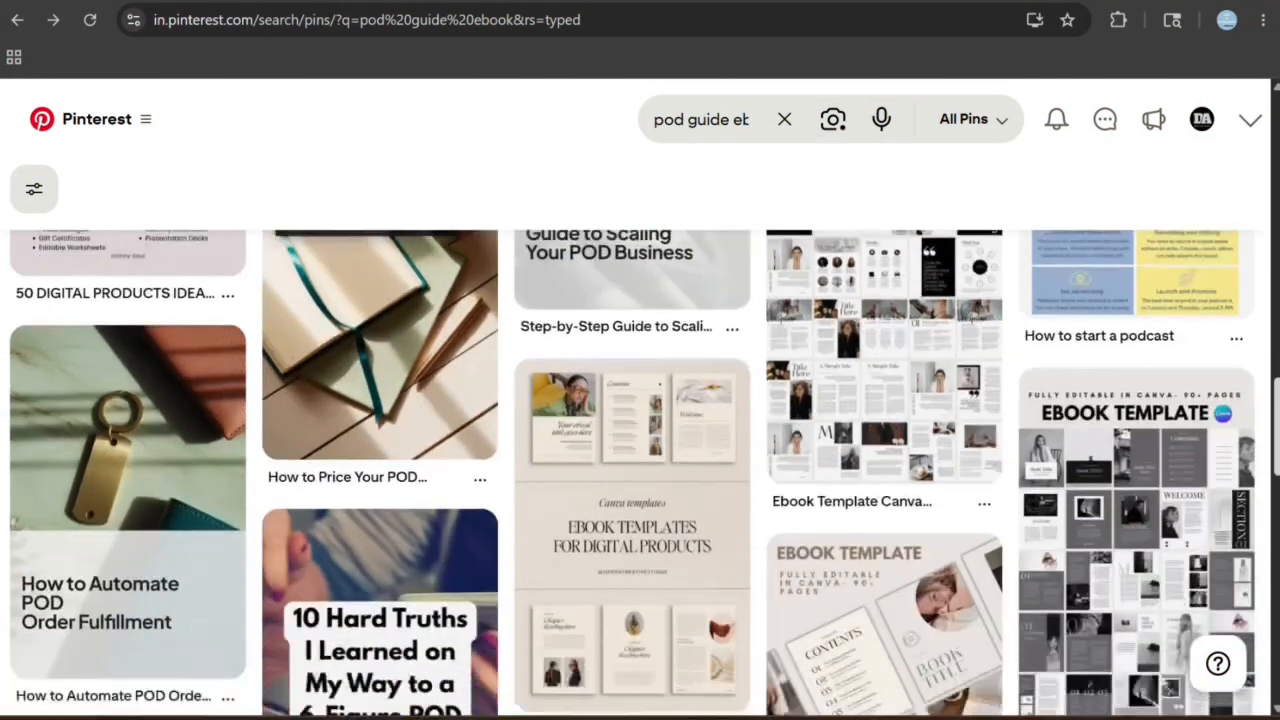
pyautogui.scroll(-2, 632, 472)
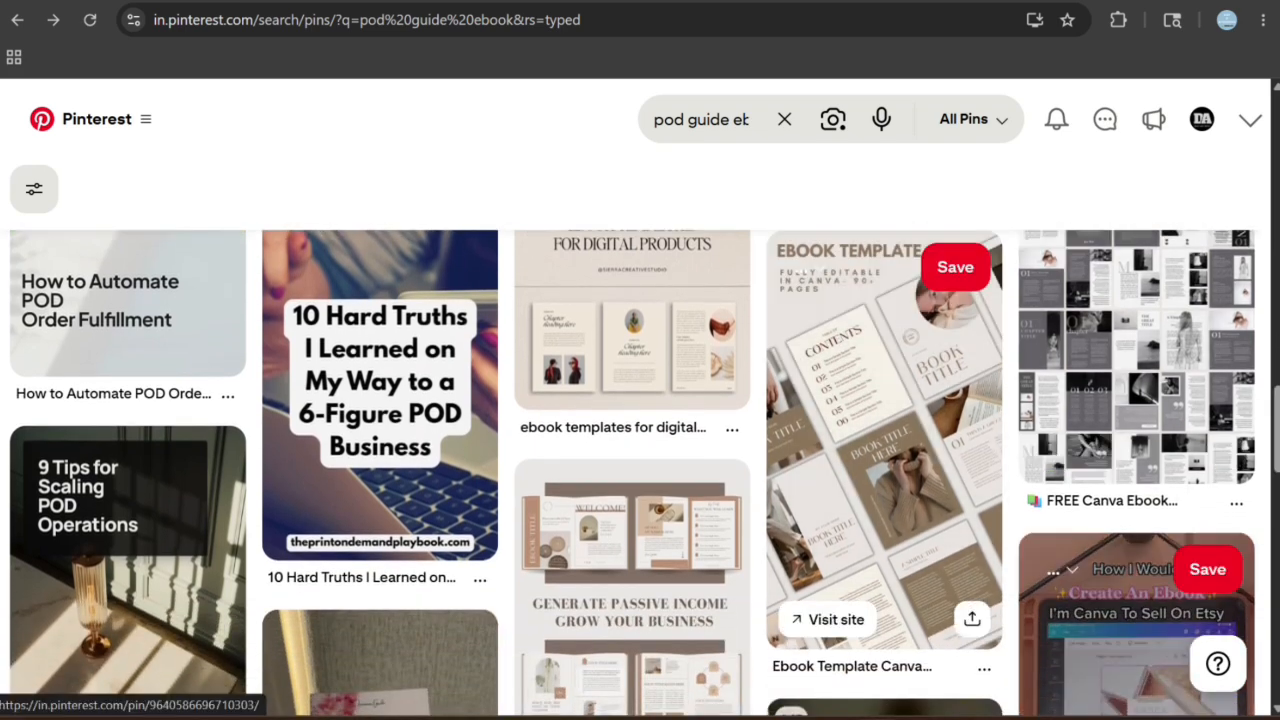
pyautogui.click(726, 119)
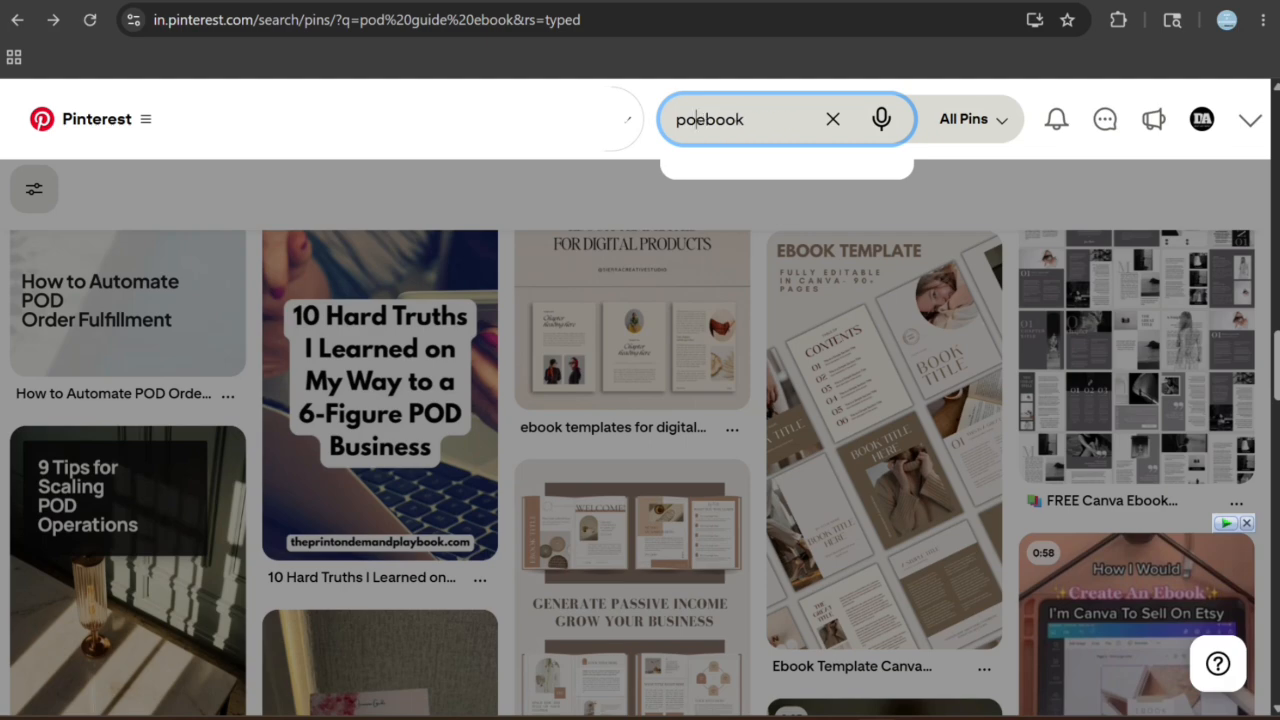
pyautogui.write('ebook')
pyautogui.press('Return')
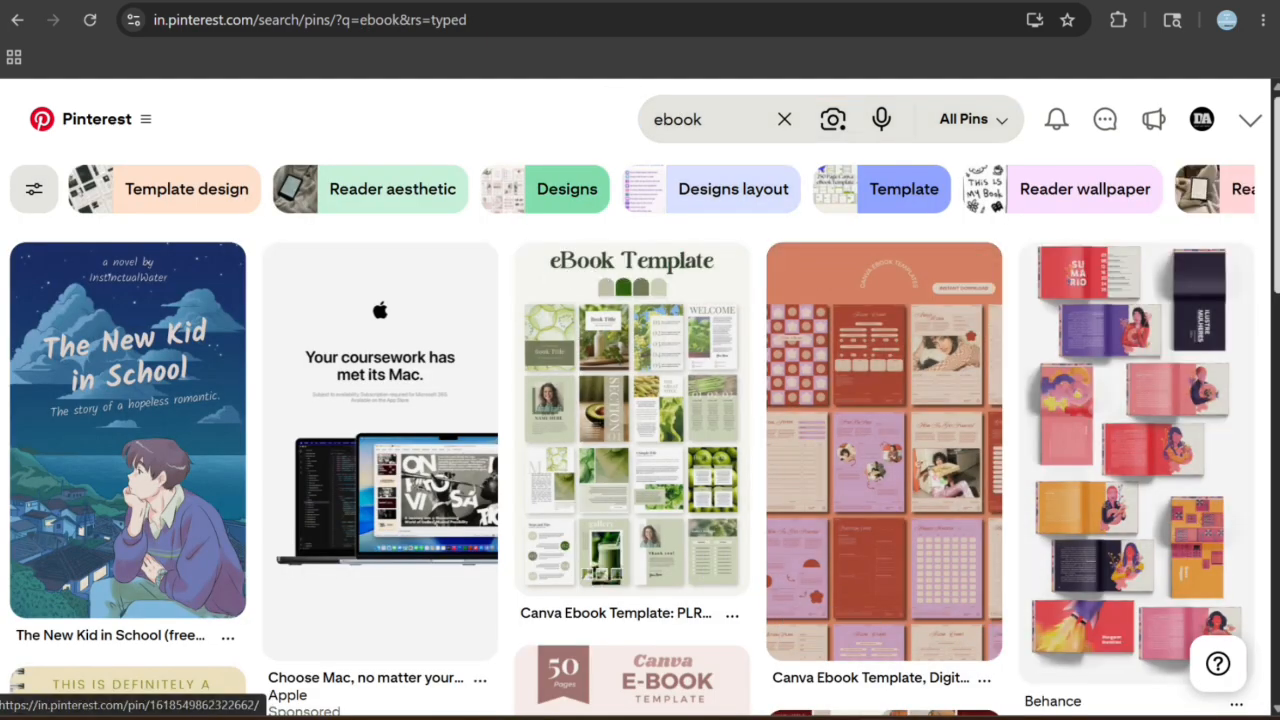
# - View the "Monetize What You Know with Ebooks" pin from the ebook results and return to the results
pyautogui.scroll(-4, 640, 450)
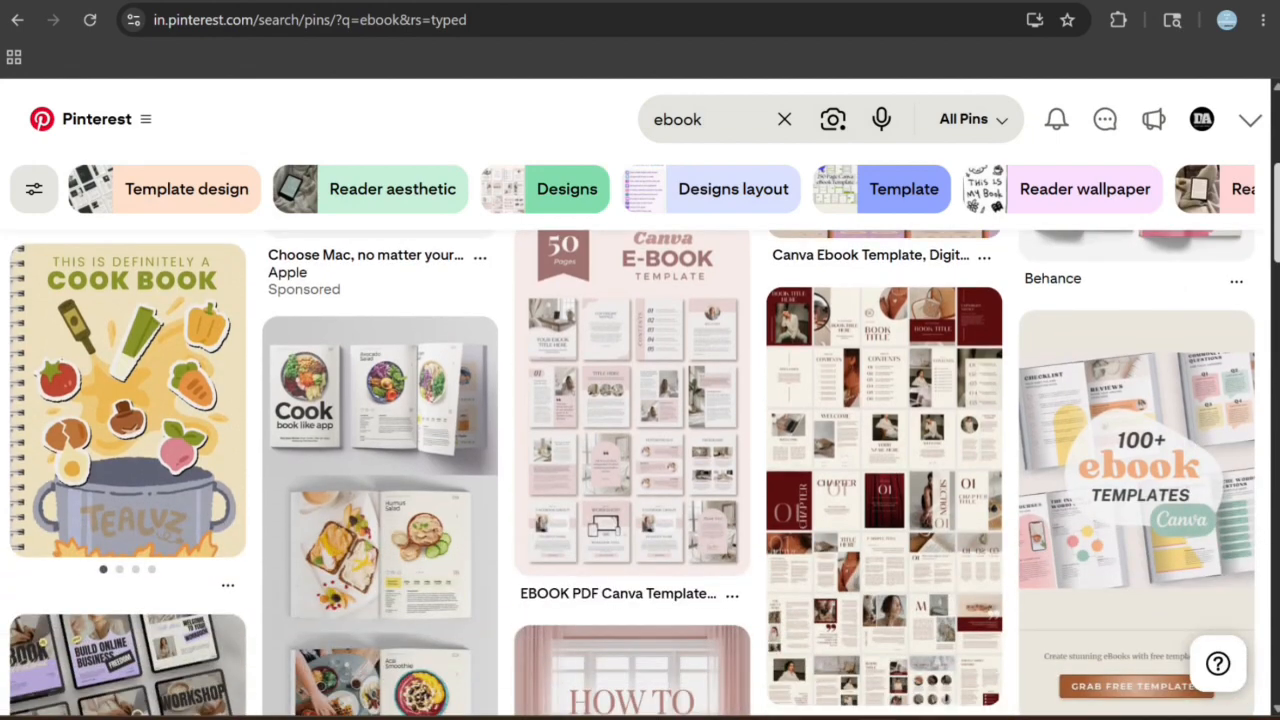
pyautogui.scroll(-4, 640, 450)
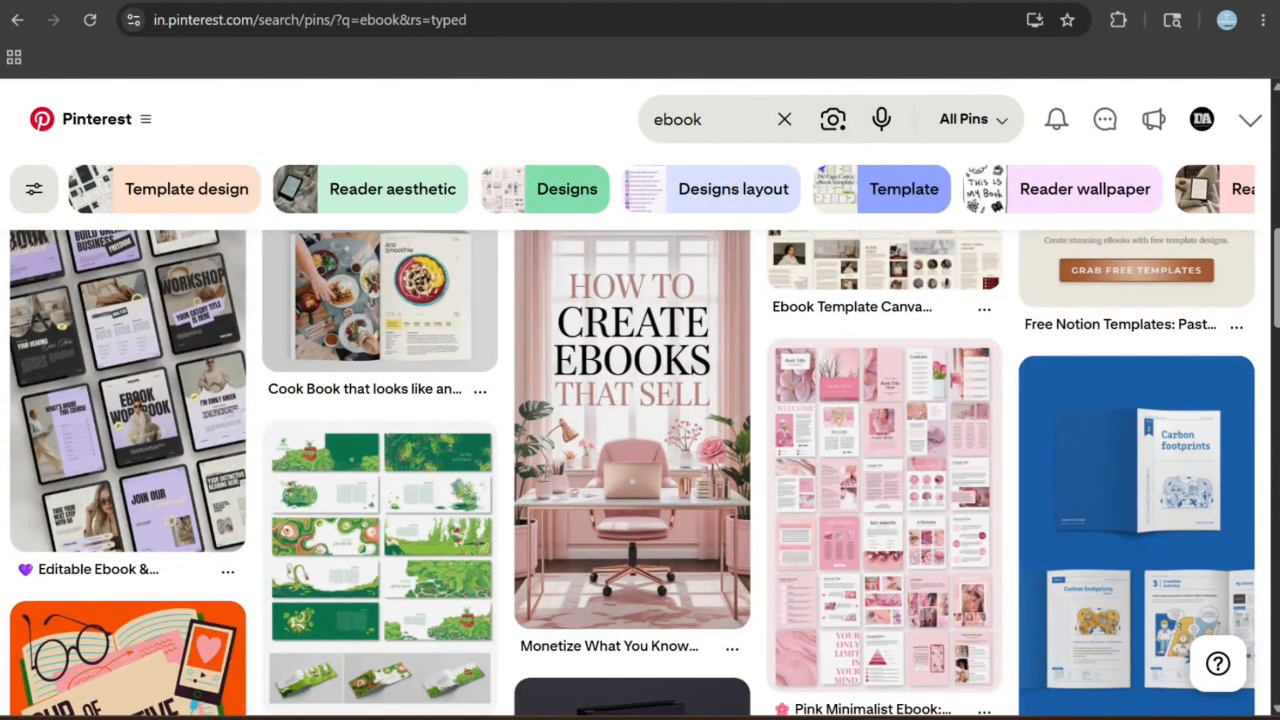
pyautogui.click(632, 430)
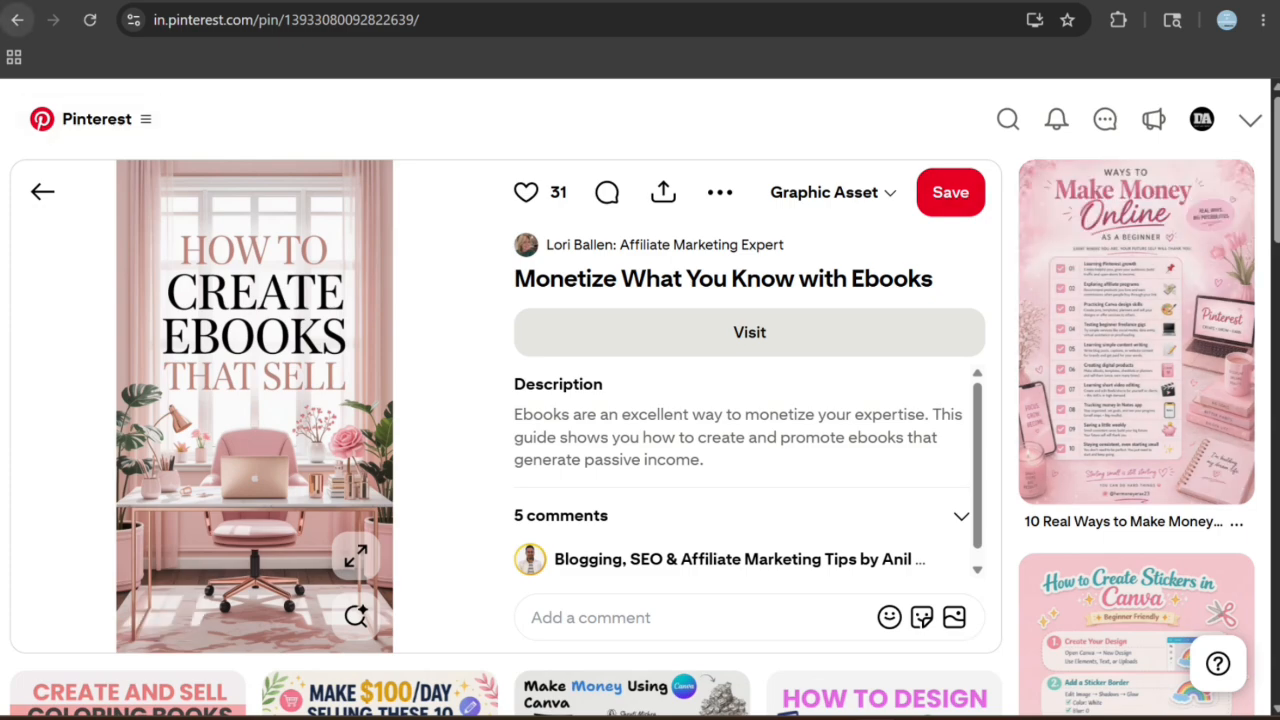
pyautogui.click(18, 19)
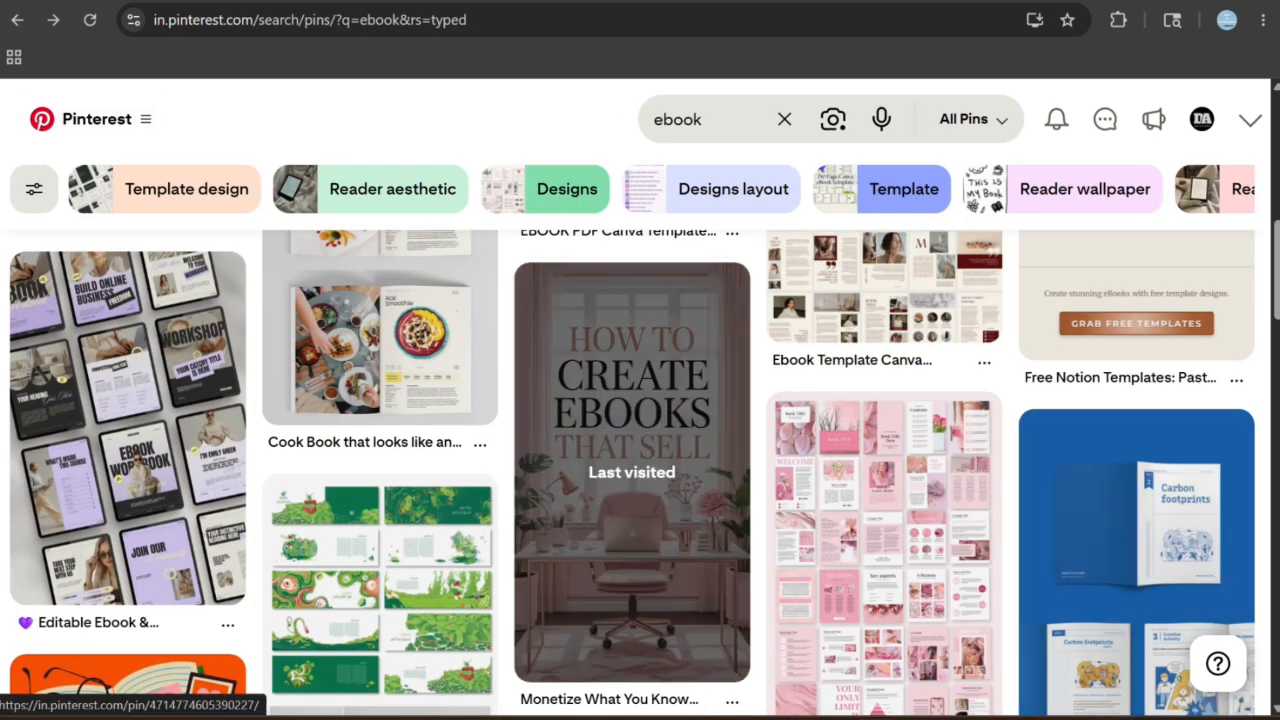
# - Examine more of the ebook pins for cover, layout and template design ideas
pyautogui.scroll(-5, 640, 470)
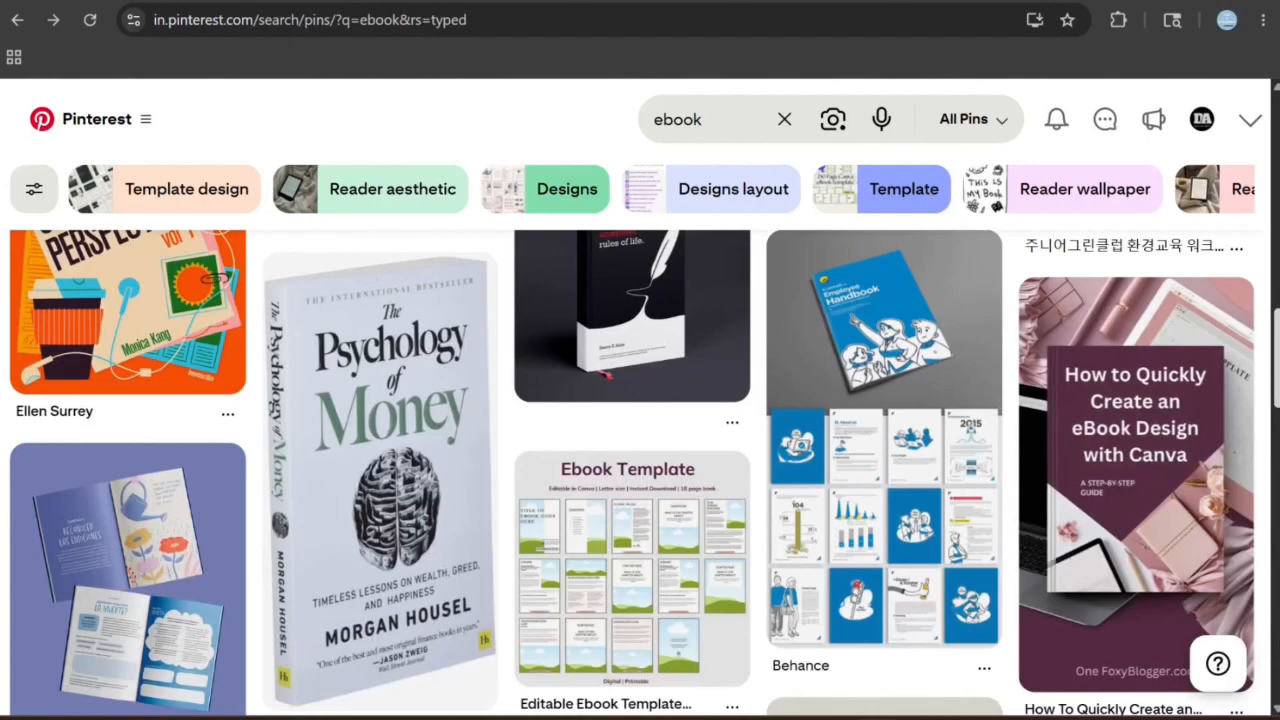
pyautogui.scroll(-5, 640, 470)
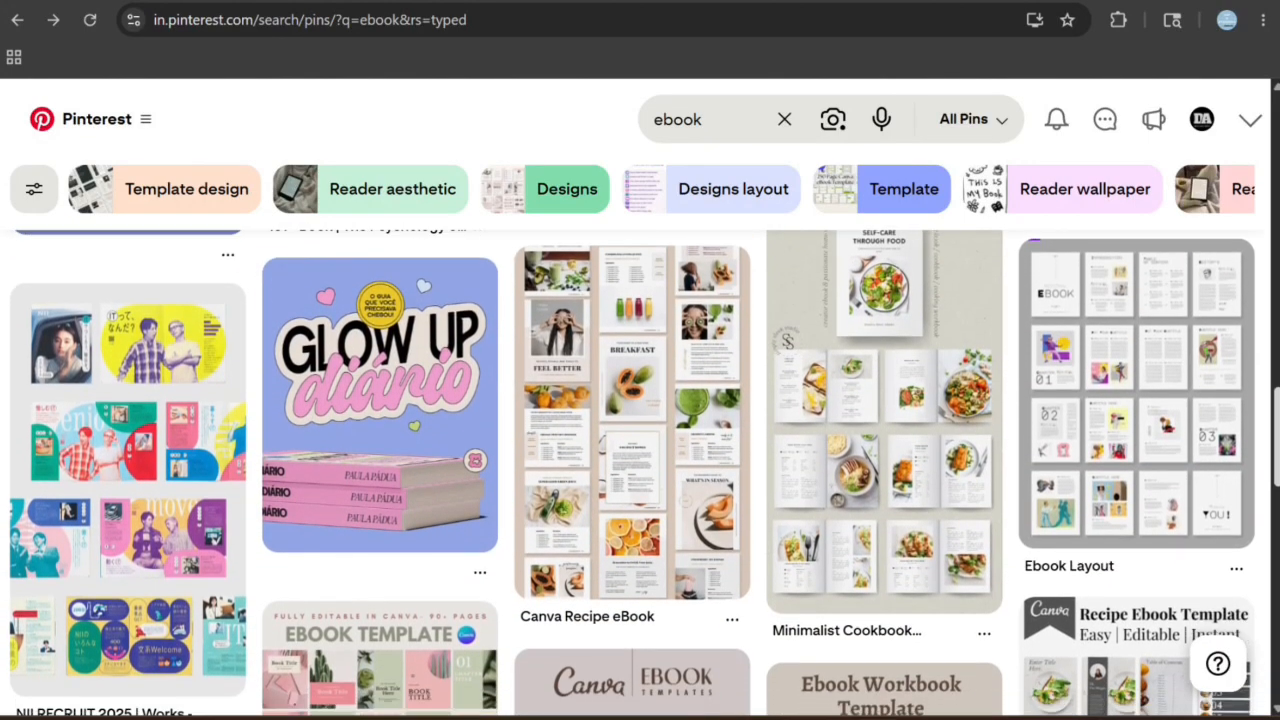
pyautogui.scroll(-5, 640, 470)
pyautogui.scroll(-5, 640, 470)
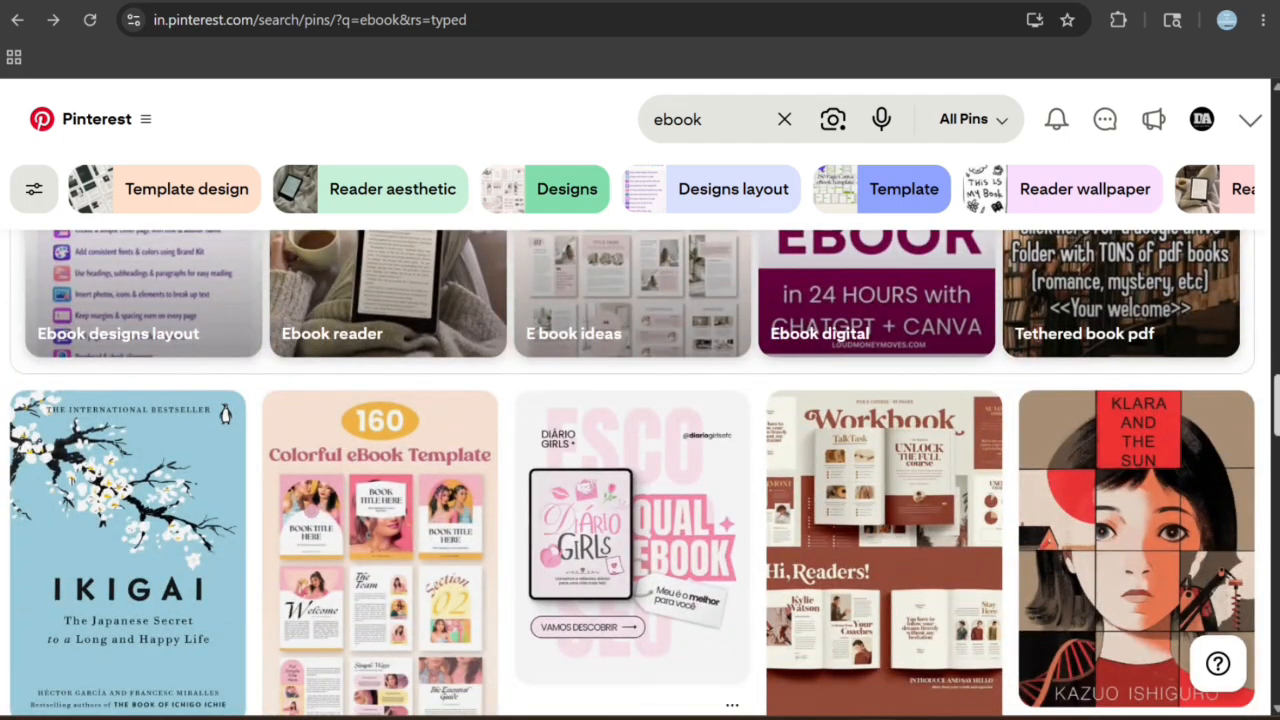
pyautogui.scroll(-5, 640, 470)
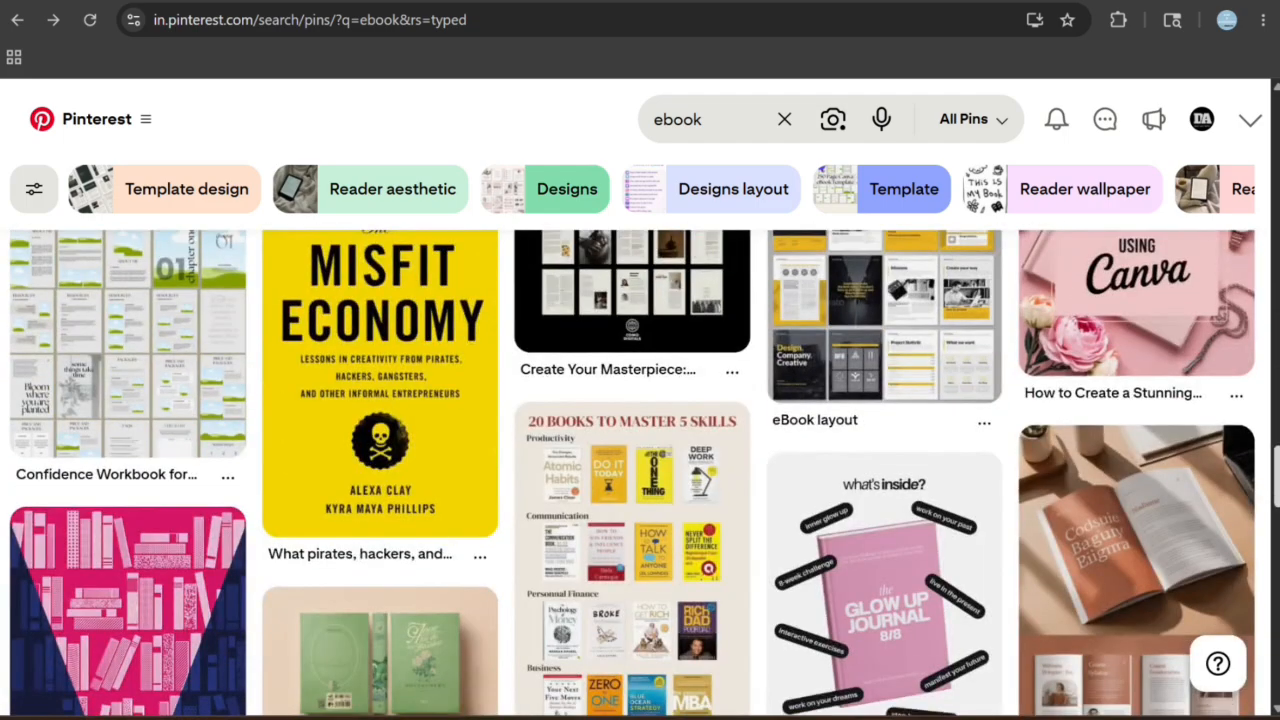
pyautogui.scroll(1, 640, 470)
pyautogui.scroll(-5, 640, 470)
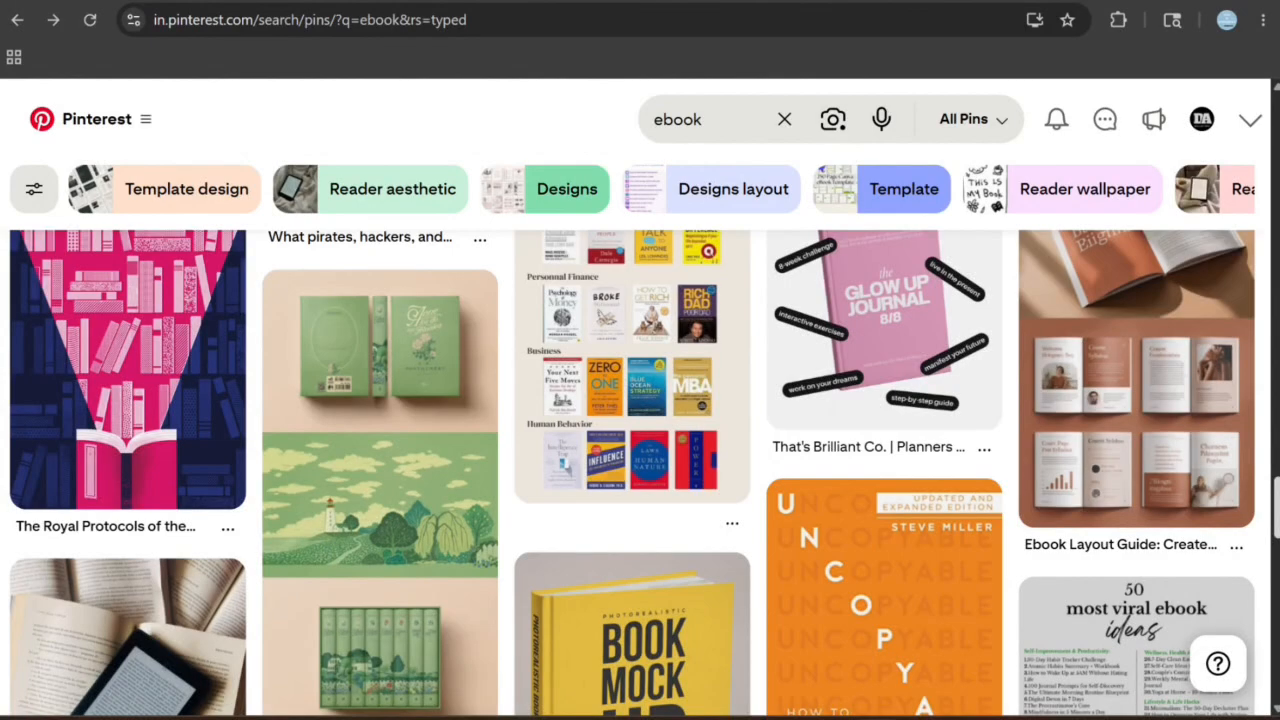
pyautogui.scroll(-4, 640, 470)
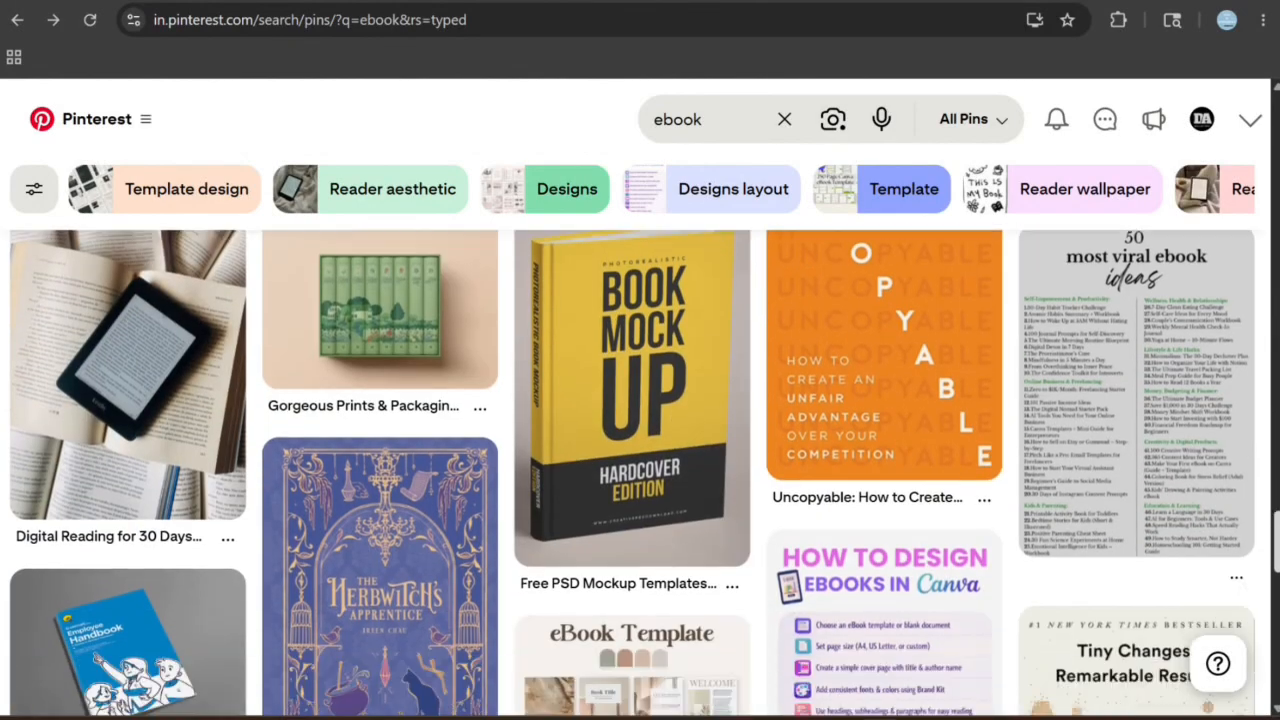
pyautogui.scroll(-4, 640, 470)
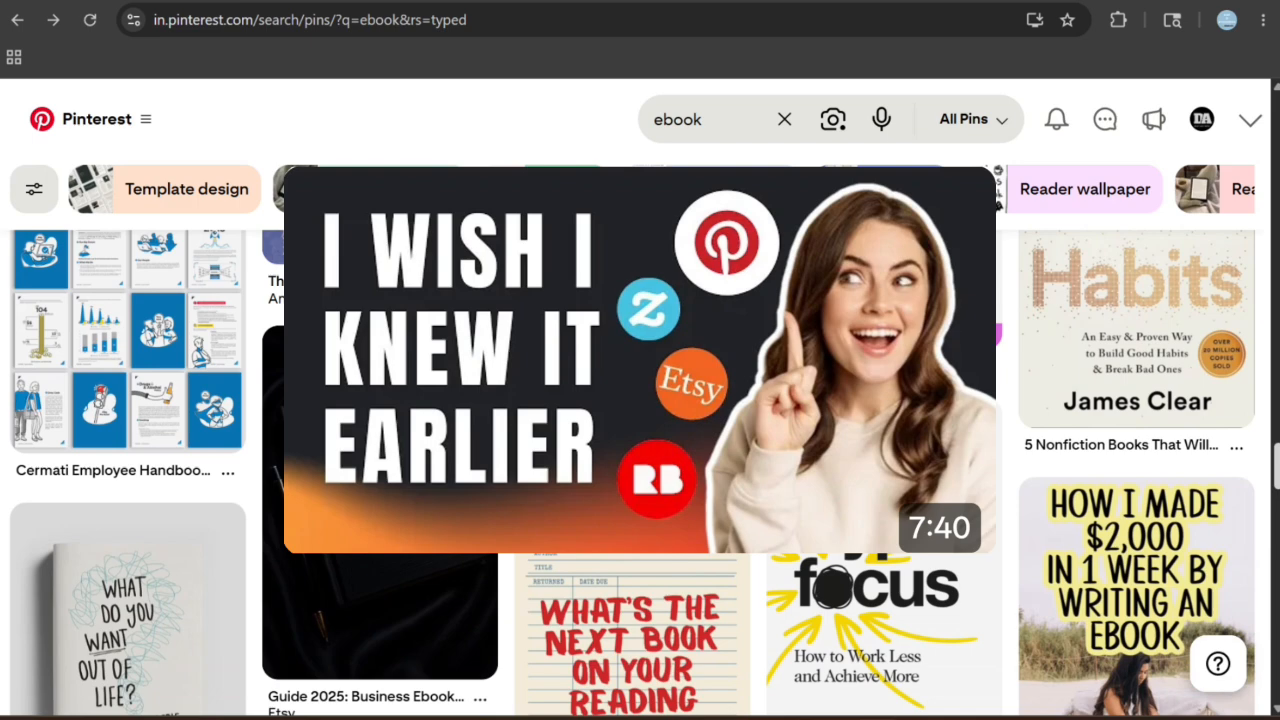
pyautogui.scroll(-5, 640, 470)
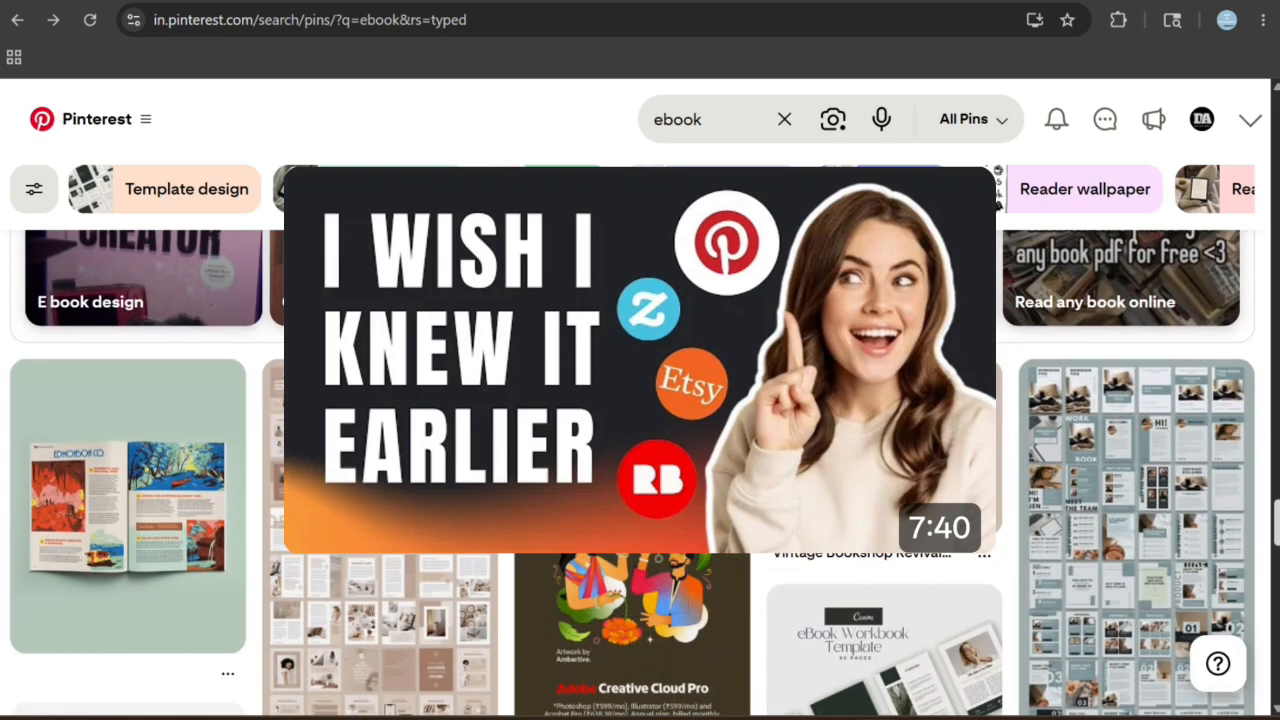
pyautogui.scroll(-3, 640, 470)
pyautogui.scroll(-3, 640, 470)
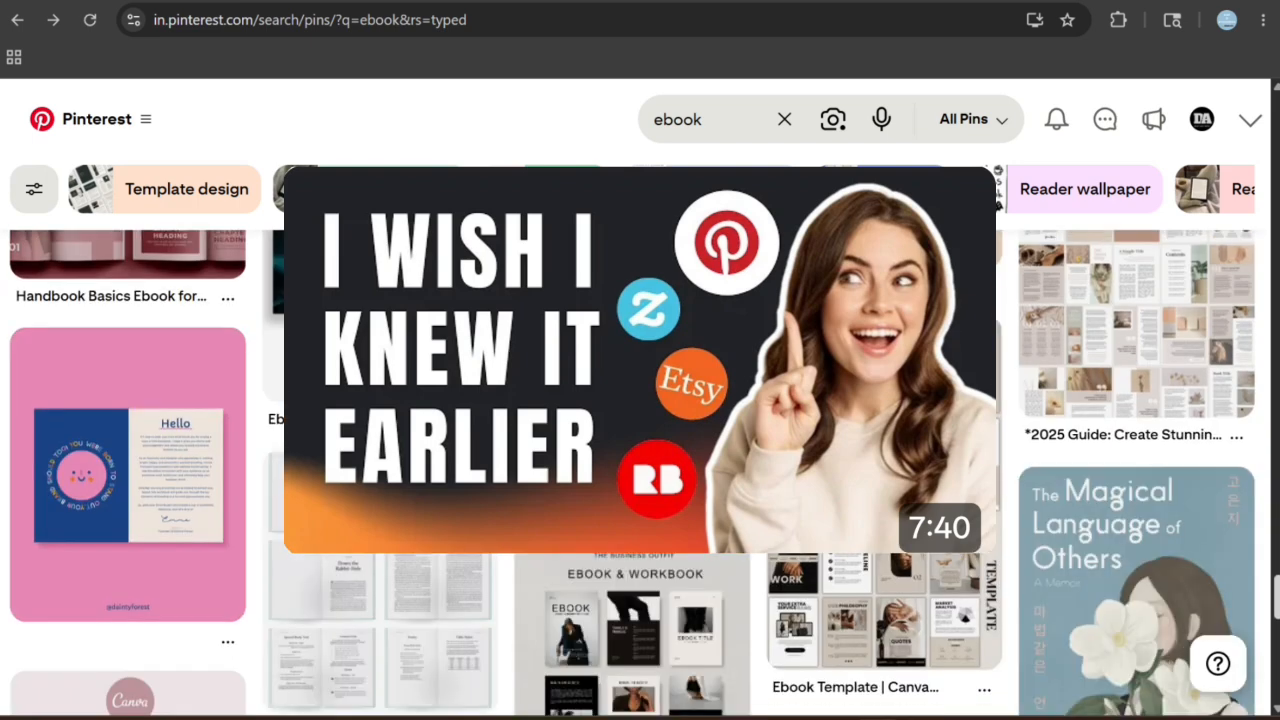